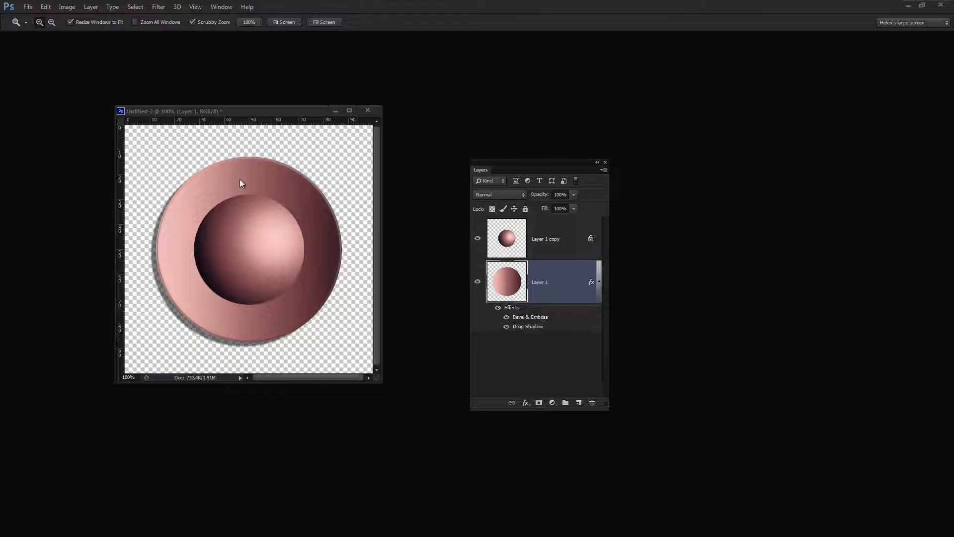
Move the existing button document aside, create a 500 × 500 pixel transparent RGB document at 240 pixels/inch, and enlarge its window.
{"action": "left_click_drag", "start_coordinate": [242, 112], "coordinate": [168, 61]}
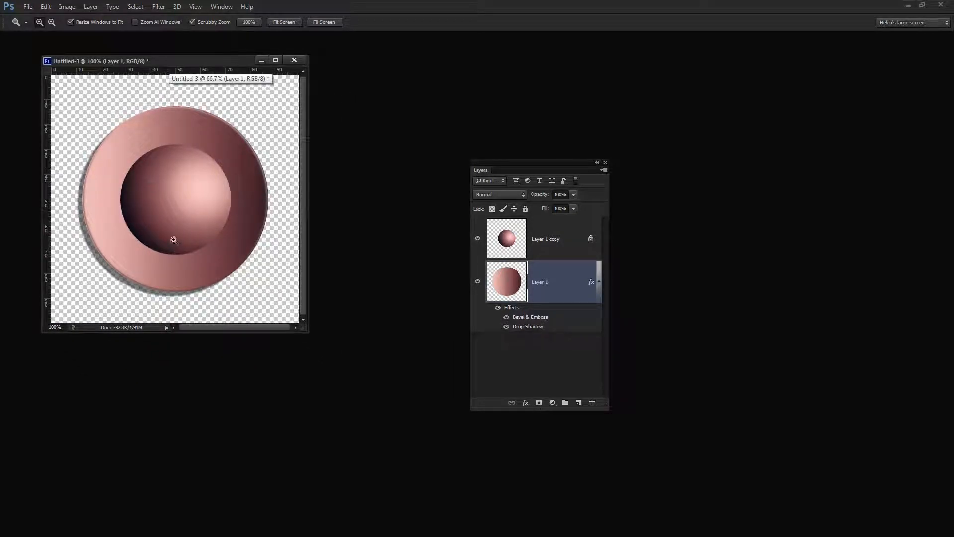
{"action": "left_click_drag", "start_coordinate": [168, 63], "coordinate": [759, 69]}
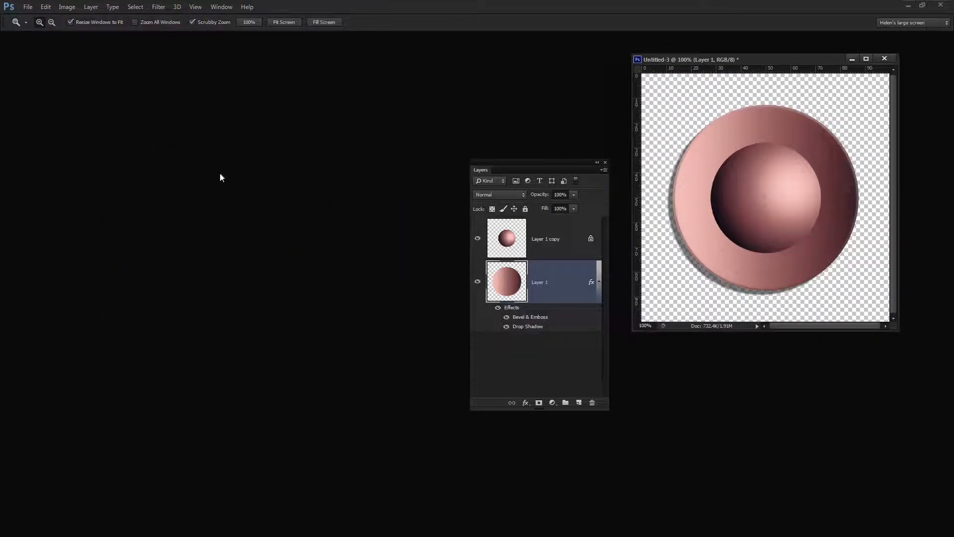
{"action": "left_click", "coordinate": [28, 11]}
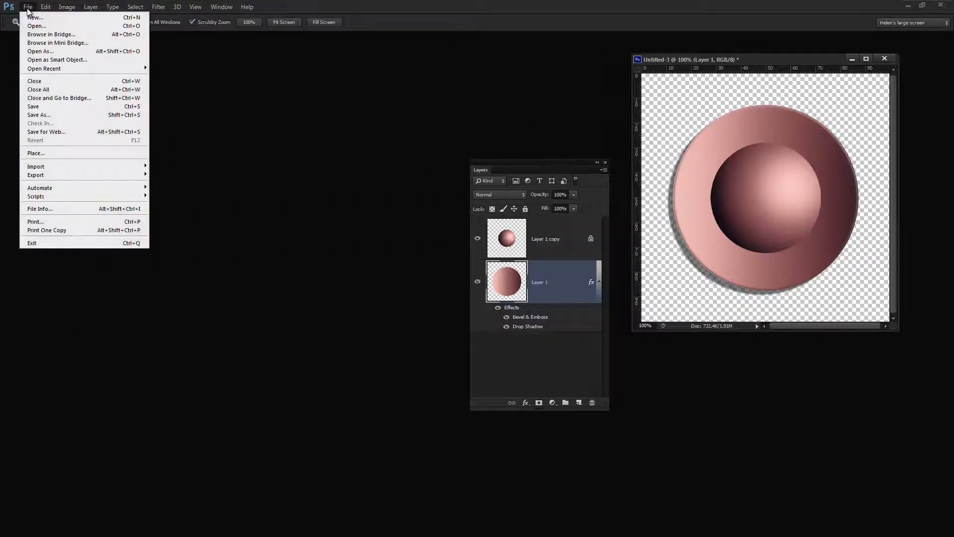
{"action": "left_click", "coordinate": [65, 52]}
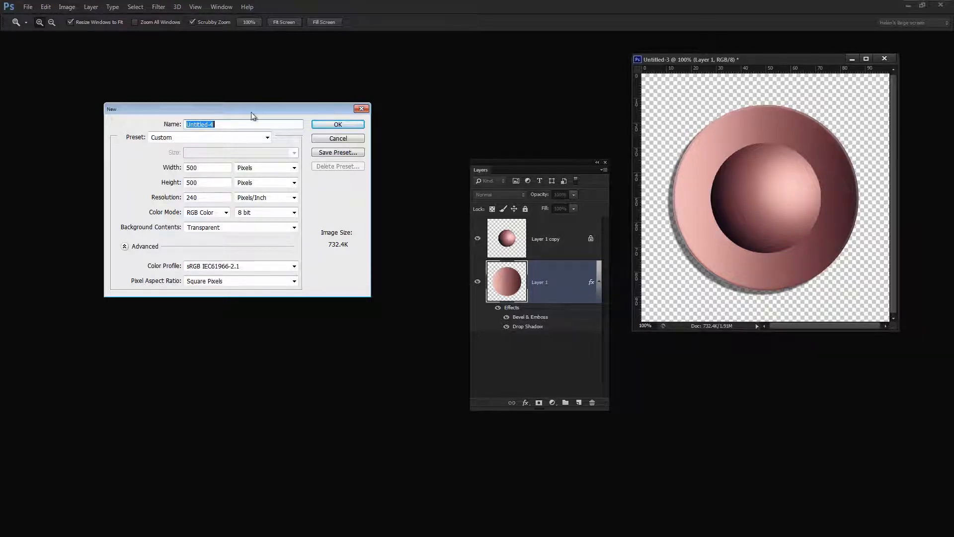
{"action": "left_click_drag", "start_coordinate": [238, 109], "coordinate": [210, 106]}
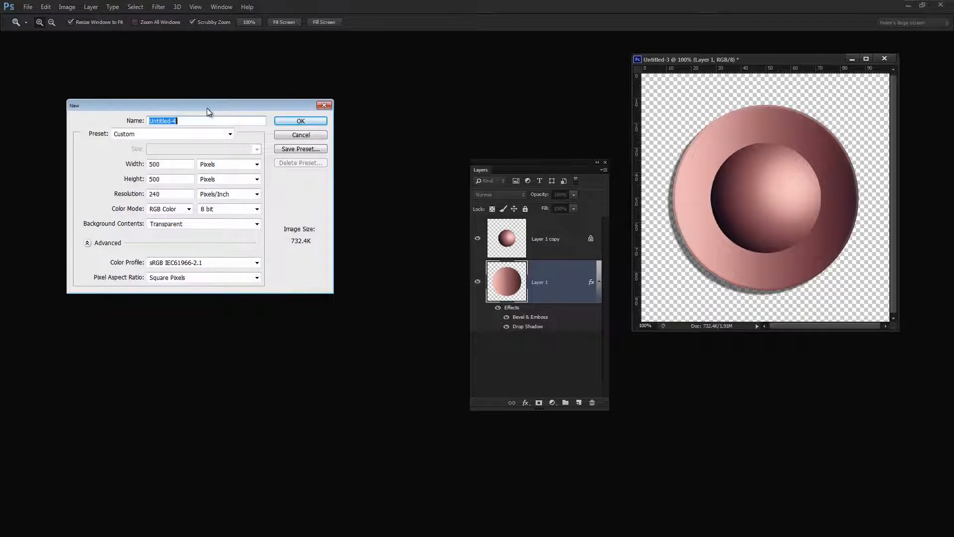
{"action": "left_click", "coordinate": [299, 135]}
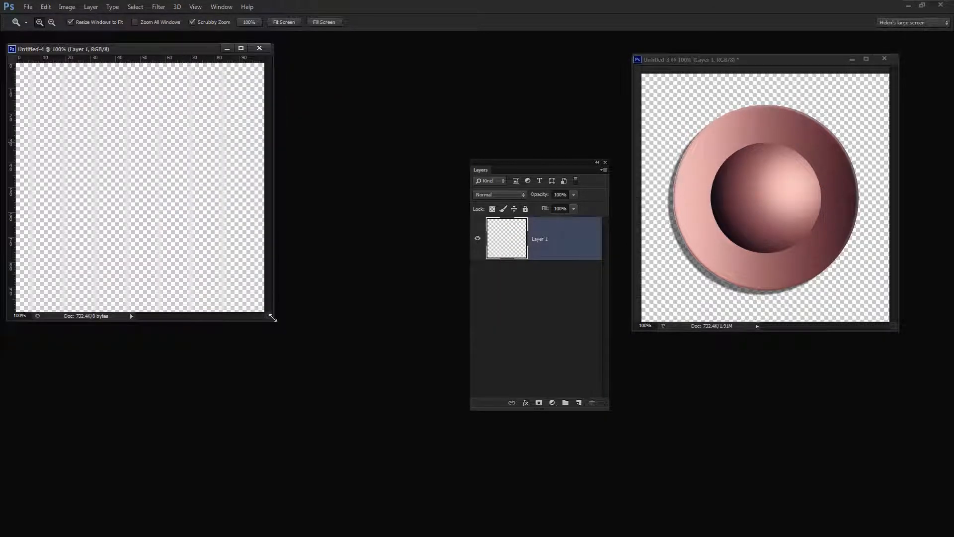
{"action": "left_click_drag", "start_coordinate": [272, 317], "coordinate": [433, 428]}
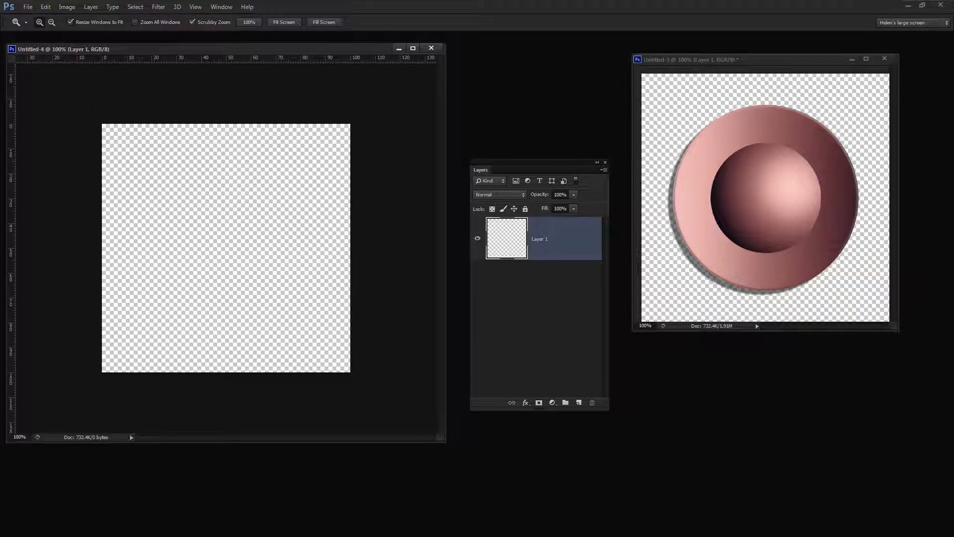
Set up the Gradient tool with the Sepia 4 preset and the linear gradient style.
{"action": "left_click_drag", "start_coordinate": [1, 169], "coordinate": [444, 283]}
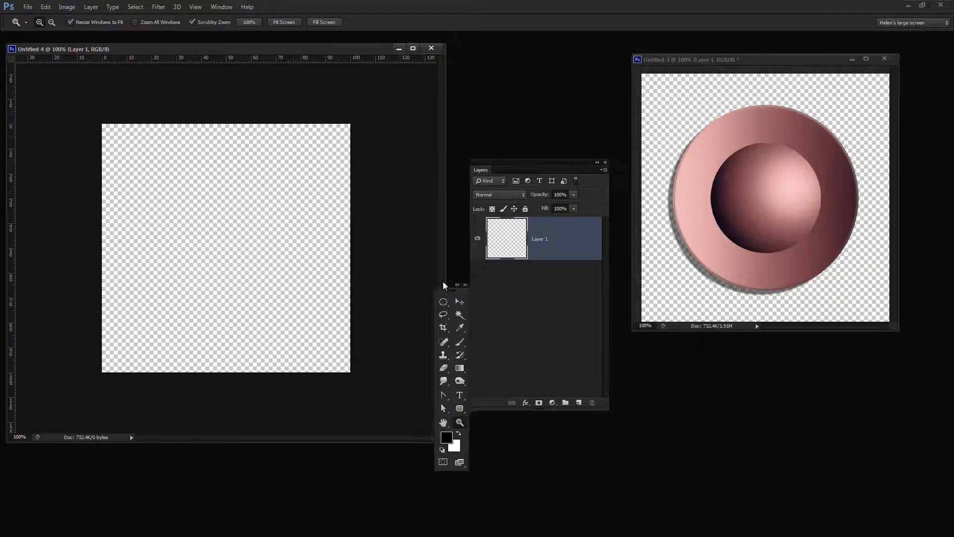
{"action": "left_click", "coordinate": [460, 368]}
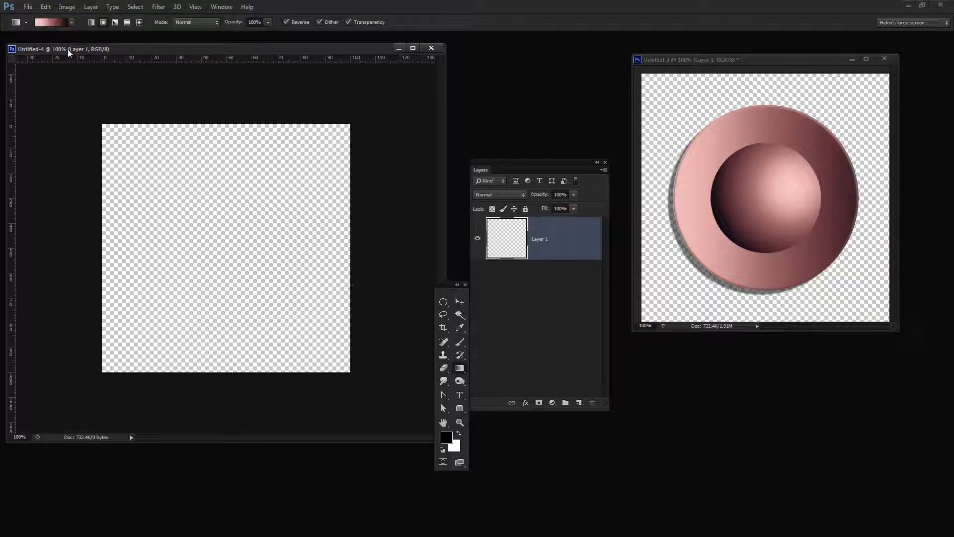
{"action": "left_click", "coordinate": [71, 22]}
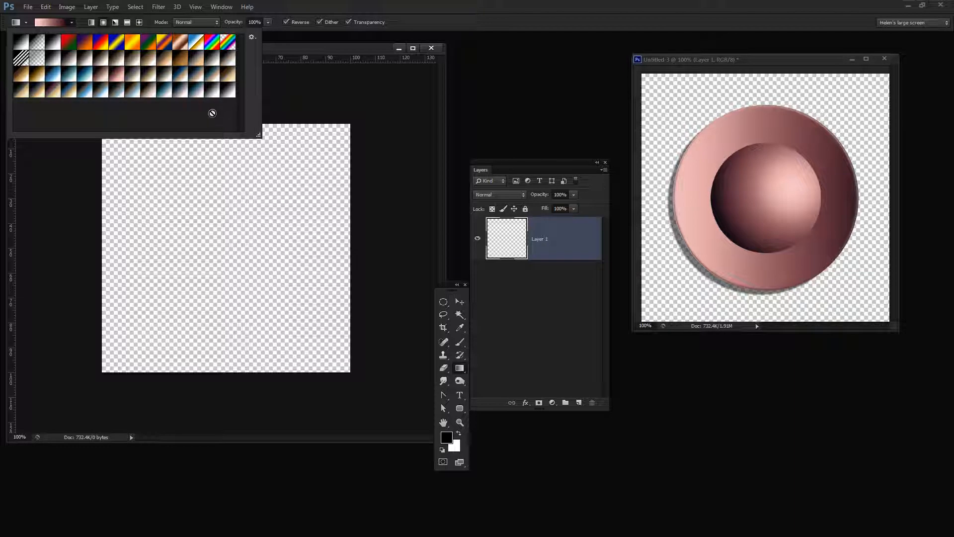
{"action": "double_click", "coordinate": [146, 61]}
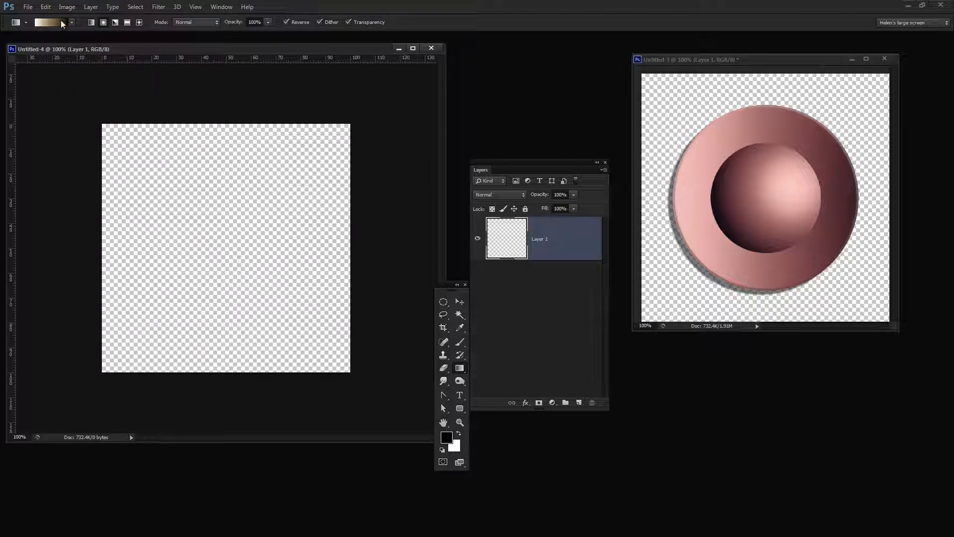
{"action": "key", "text": "i"}
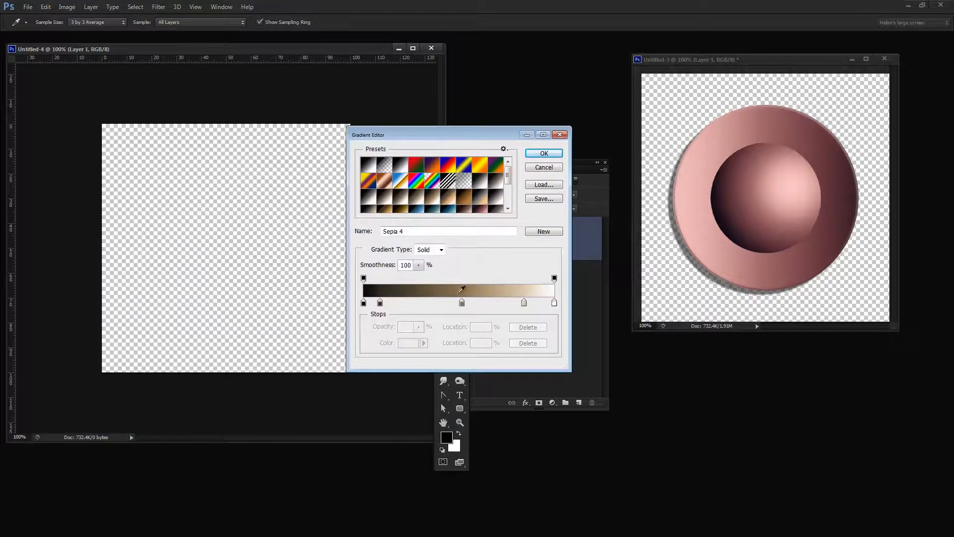
{"action": "left_click", "coordinate": [542, 156]}
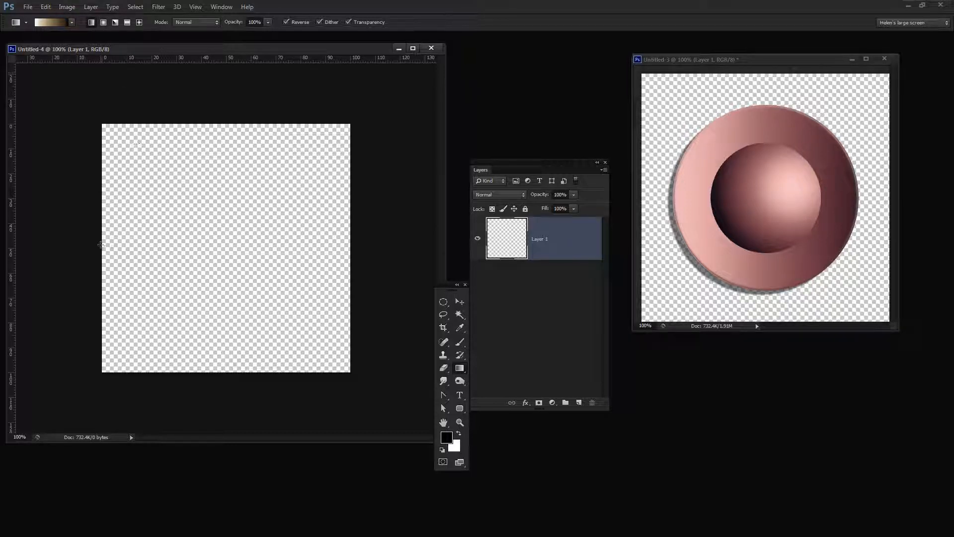
Fill Layer 1 with the sepia gradient horizontally, running from white at the left edge to black at the right.
{"action": "left_click_drag", "start_coordinate": [104, 243], "coordinate": [334, 243]}
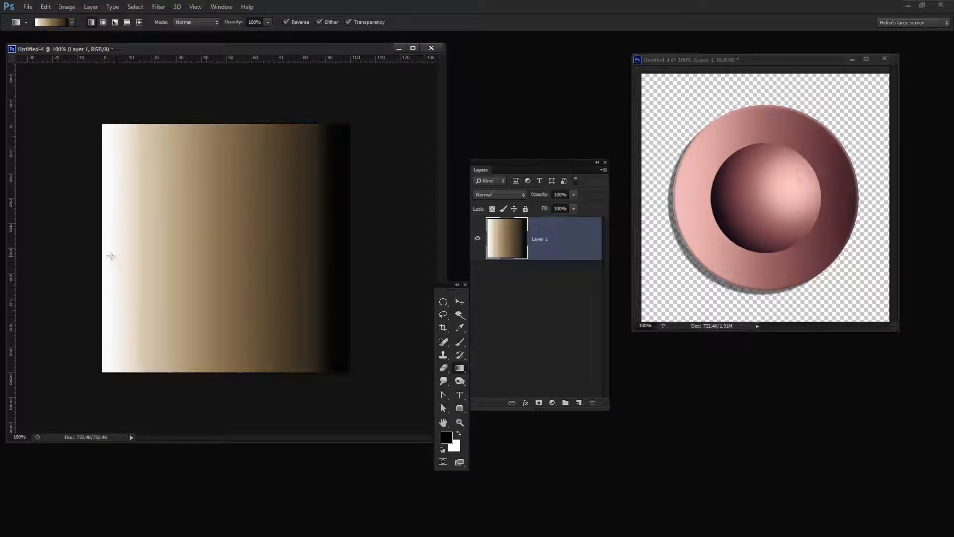
{"action": "left_click_drag", "start_coordinate": [115, 255], "coordinate": [335, 247]}
{"action": "left_click_drag", "start_coordinate": [144, 257], "coordinate": [326, 253]}
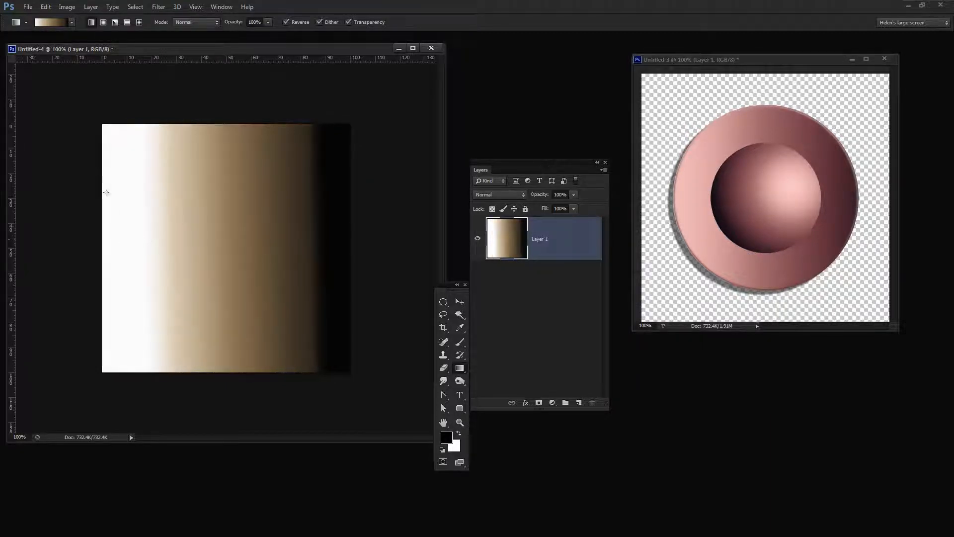
Choose the pink-to-dark gradient preset and fill Layer 1 with it horizontally, light on the left and dark on the right.
{"action": "left_click", "coordinate": [72, 22]}
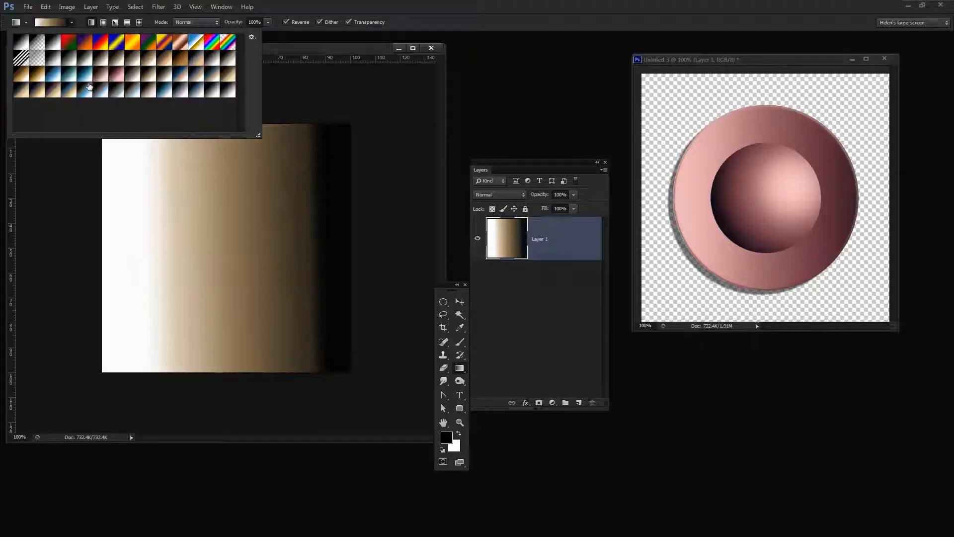
{"action": "left_click", "coordinate": [118, 77]}
{"action": "double_click", "coordinate": [117, 78]}
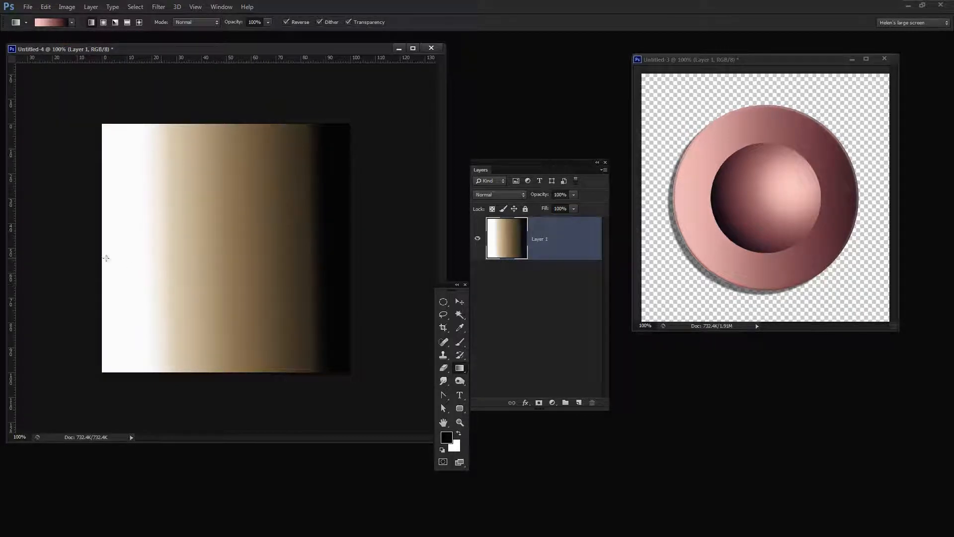
{"action": "left_click_drag", "start_coordinate": [108, 257], "coordinate": [329, 256]}
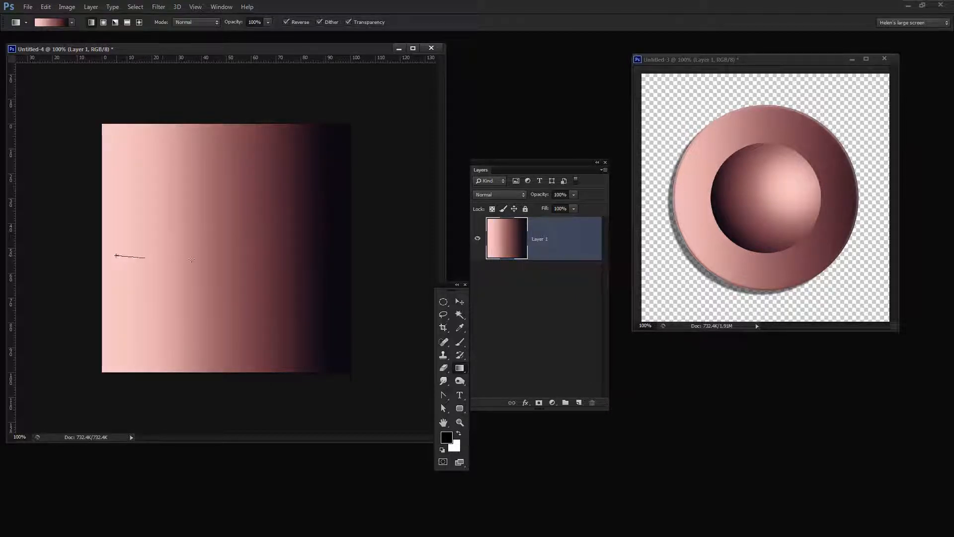
{"action": "left_click_drag", "start_coordinate": [191, 259], "coordinate": [330, 257]}
Make white the foreground color and add a new layer filled with white above the gradient layer.
{"action": "left_click_drag", "start_coordinate": [444, 287], "coordinate": [406, 272]}
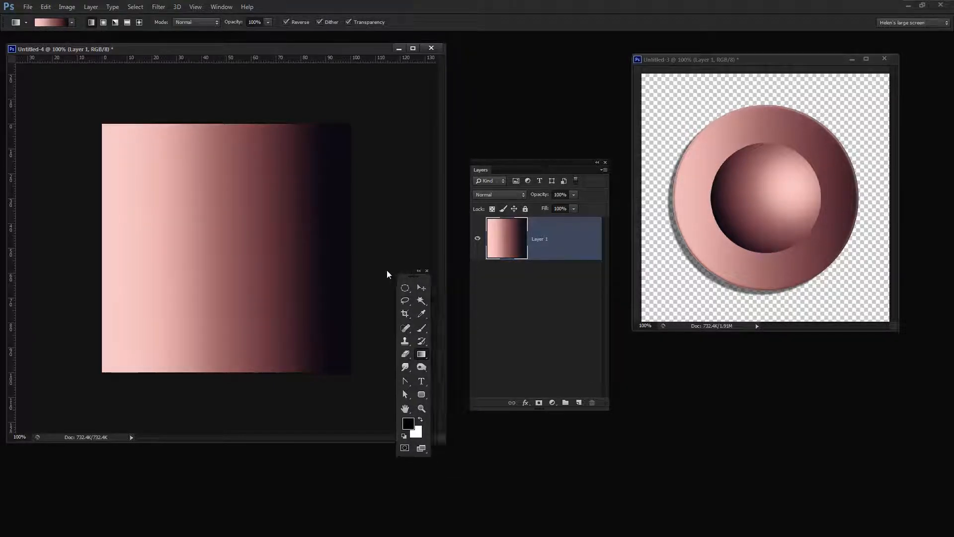
{"action": "left_click", "coordinate": [420, 420]}
{"action": "left_click", "coordinate": [579, 402]}
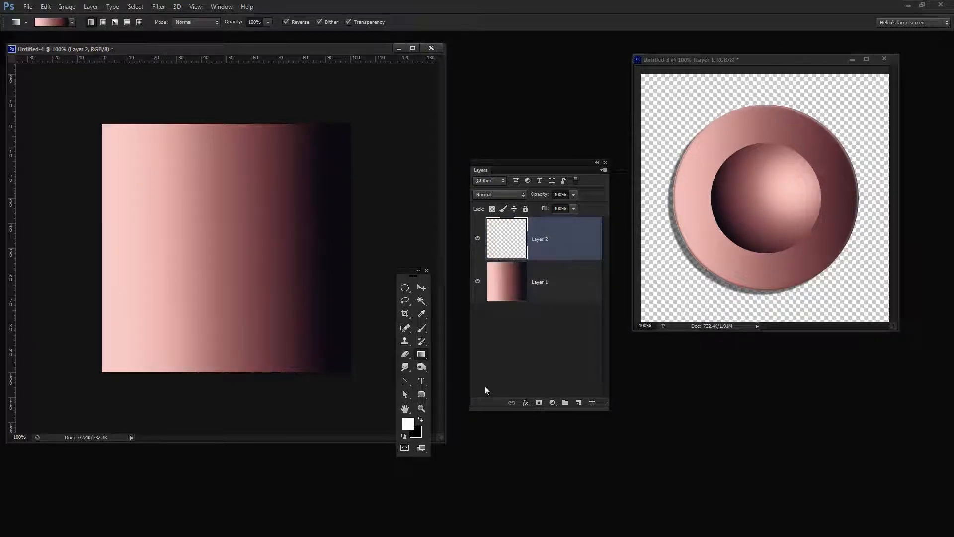
{"action": "key", "text": "alt+BackSpace"}
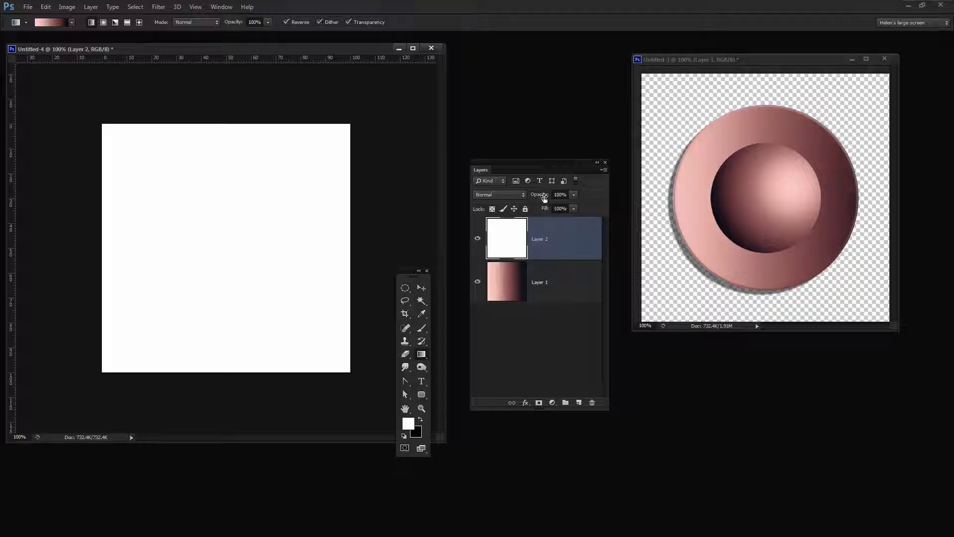
Set the white layer to Screen blending at 7% opacity and merge it down into the gradient layer.
{"action": "left_click", "coordinate": [523, 194]}
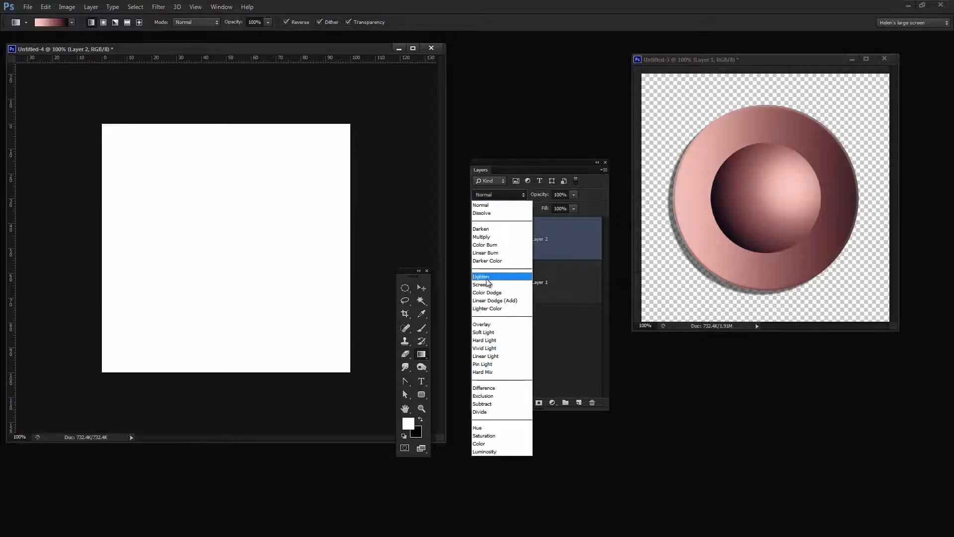
{"action": "left_click", "coordinate": [502, 253]}
{"action": "left_click_drag", "start_coordinate": [545, 197], "coordinate": [499, 201]}
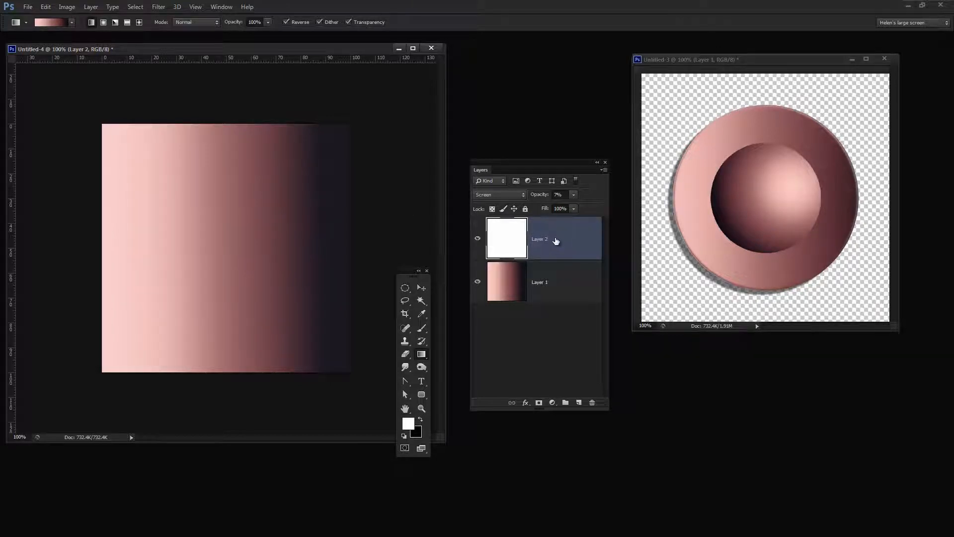
{"action": "key", "text": "ctrl+e"}
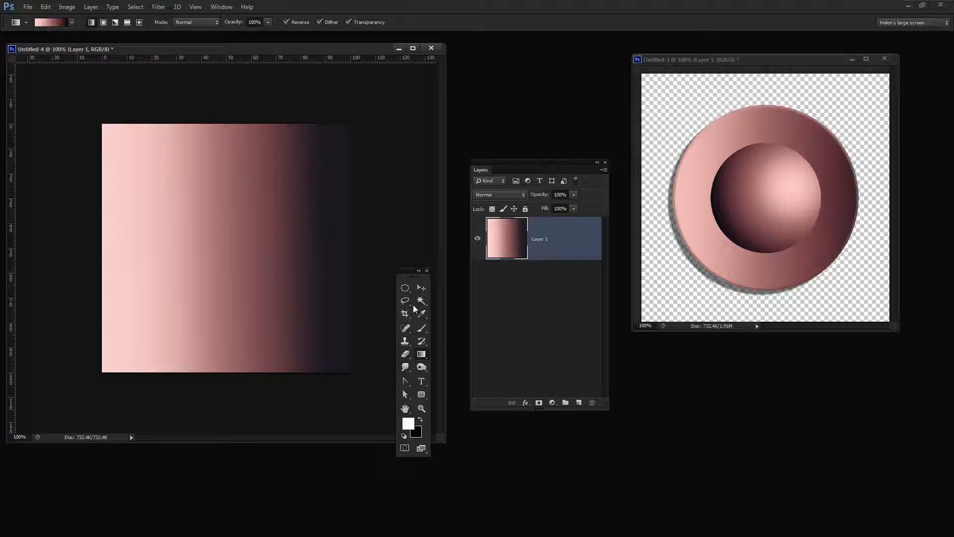
Draw a circular Elliptical Marquee selection about 70% of the canvas width, centered on the gradient.
{"action": "left_click", "coordinate": [405, 290]}
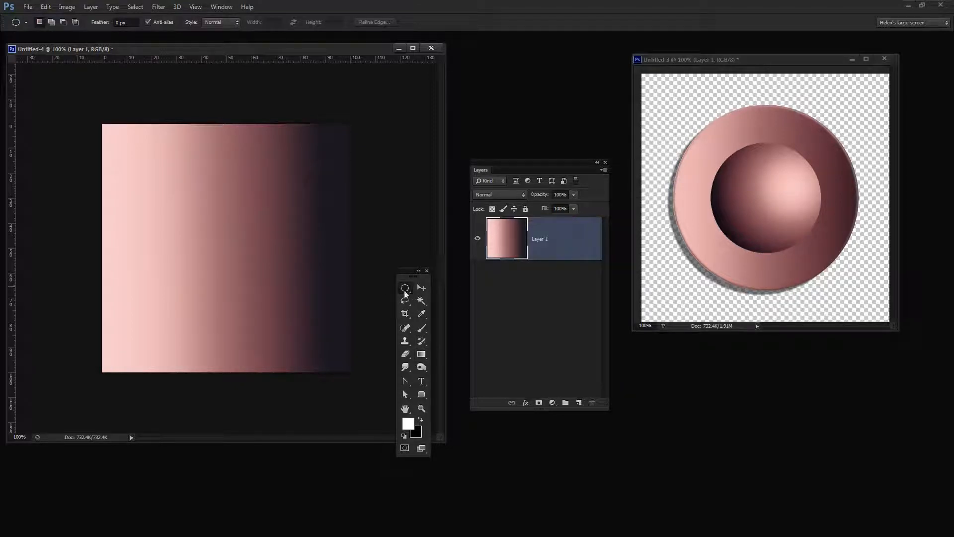
{"action": "left_click", "coordinate": [406, 291]}
{"action": "left_click", "coordinate": [447, 295]}
{"action": "left_click_drag", "start_coordinate": [153, 175], "coordinate": [318, 340]}
{"action": "mouse_move", "coordinate": [318, 340]}
{"action": "left_mouse_down"}
{"action": "mouse_move", "coordinate": [308, 330]}
{"action": "mouse_move", "coordinate": [317, 337]}
{"action": "left_mouse_up"}
{"action": "left_click_drag", "start_coordinate": [317, 336], "coordinate": [316, 337]}
Invert the circular selection and delete the gradient outside the circle.
{"action": "left_click", "coordinate": [131, 8]}
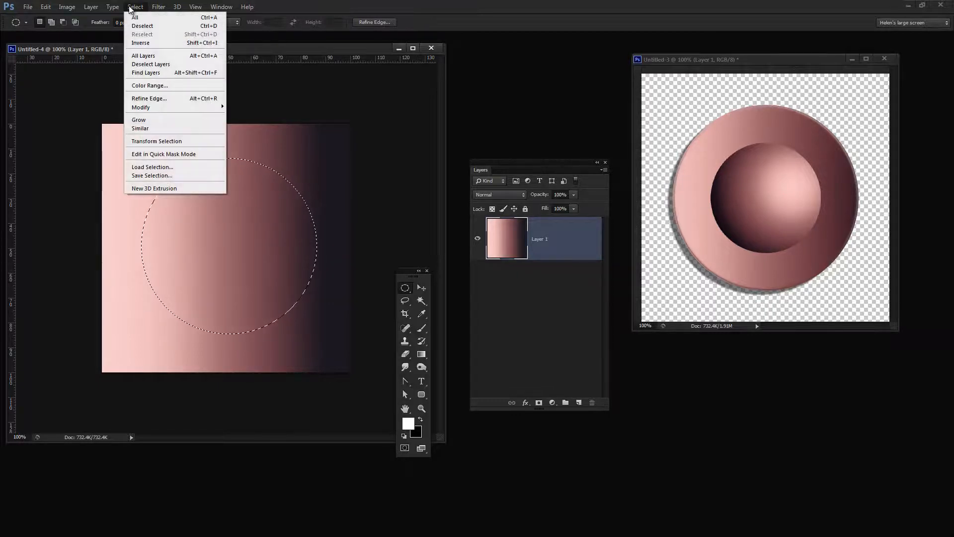
{"action": "left_click", "coordinate": [141, 43]}
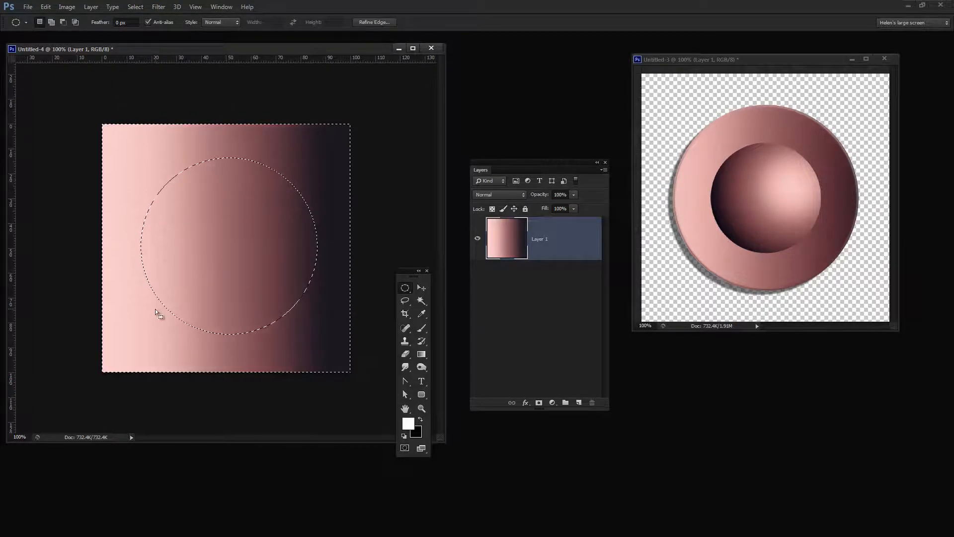
{"action": "key", "text": "Delete"}
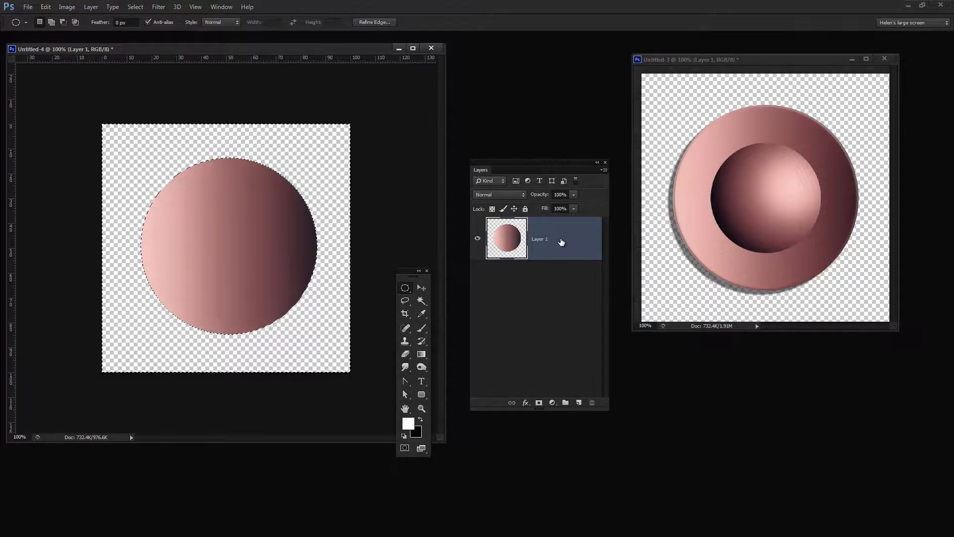
Duplicate the gradient circle layer, leaving no extra blank layer, and clear the selection.
{"action": "left_click_drag", "start_coordinate": [560, 241], "coordinate": [580, 403]}
{"action": "left_click", "coordinate": [579, 402]}
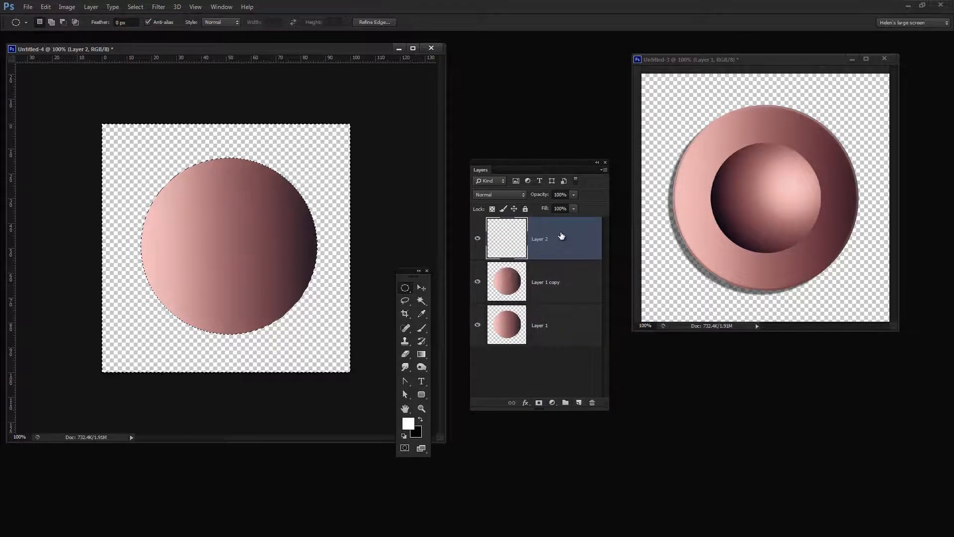
{"action": "left_click_drag", "start_coordinate": [562, 236], "coordinate": [592, 403]}
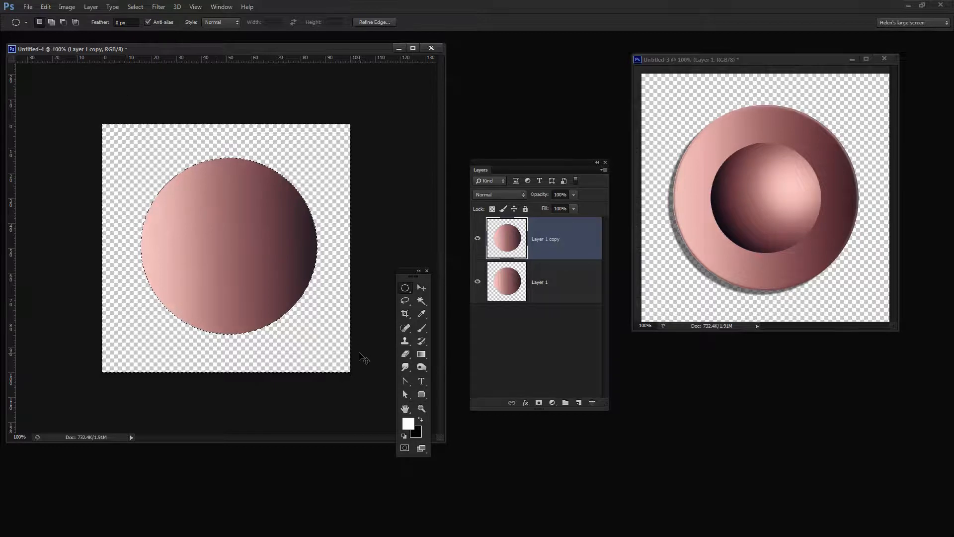
{"action": "key", "text": "ctrl+d"}
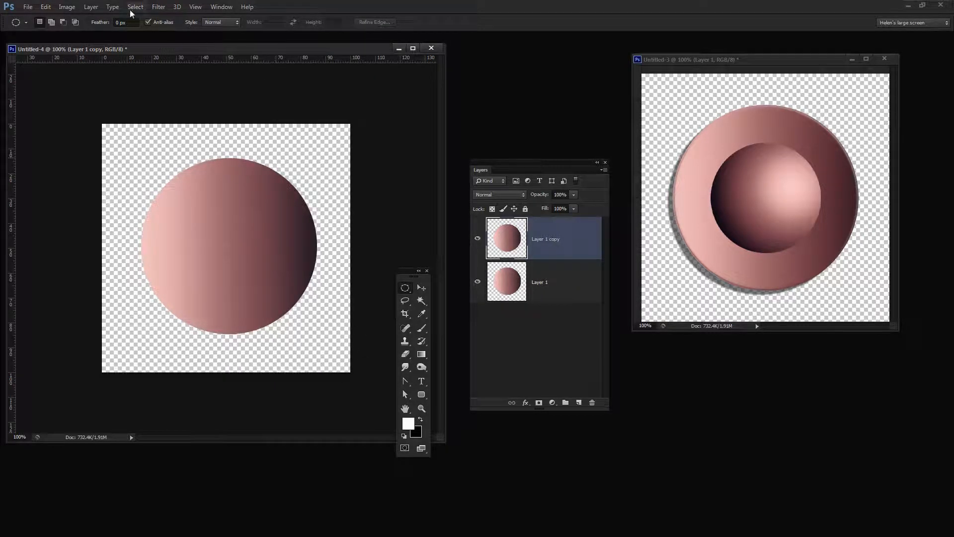
{"action": "left_click", "coordinate": [136, 7]}
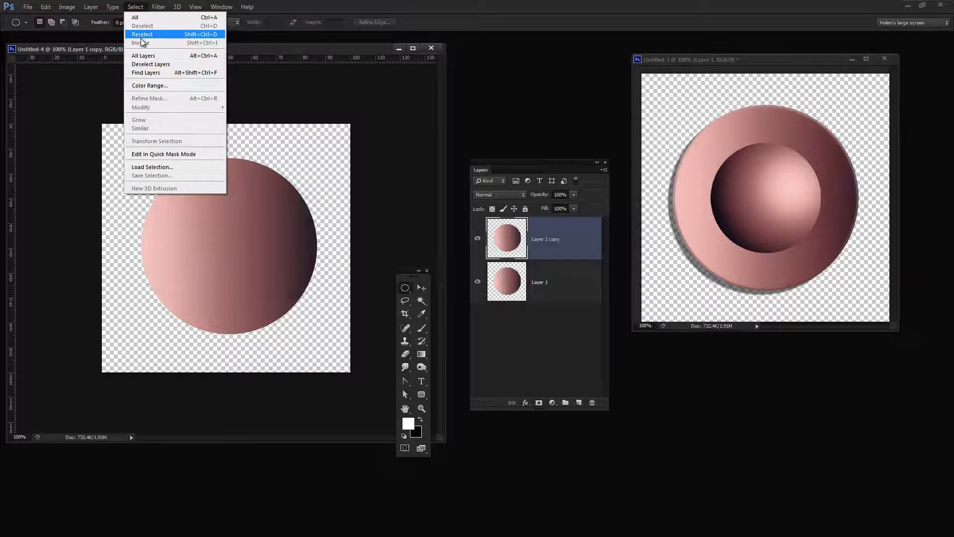
Scale the Layer 1 copy circle proportionally around its center to about 58% and apply the transform.
{"action": "left_click", "coordinate": [506, 278]}
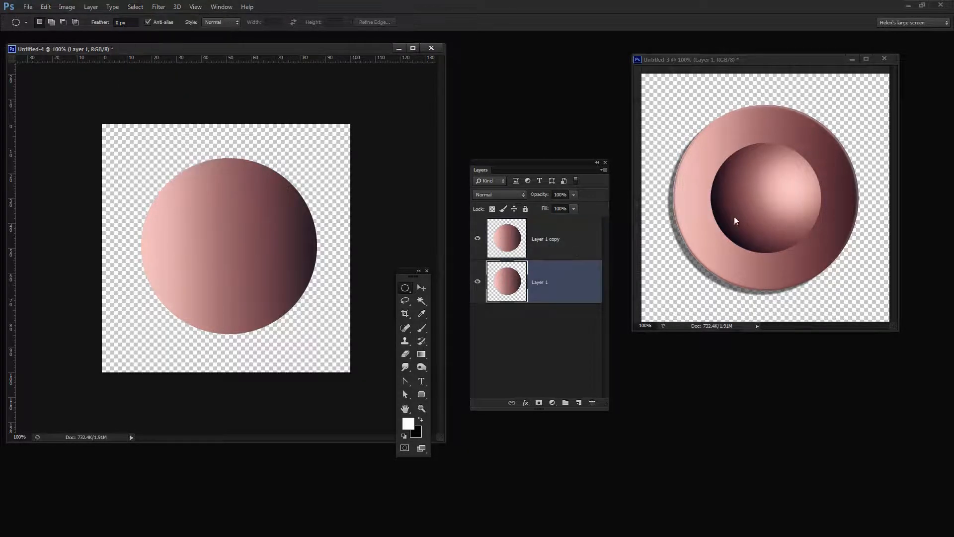
{"action": "left_click", "coordinate": [511, 240]}
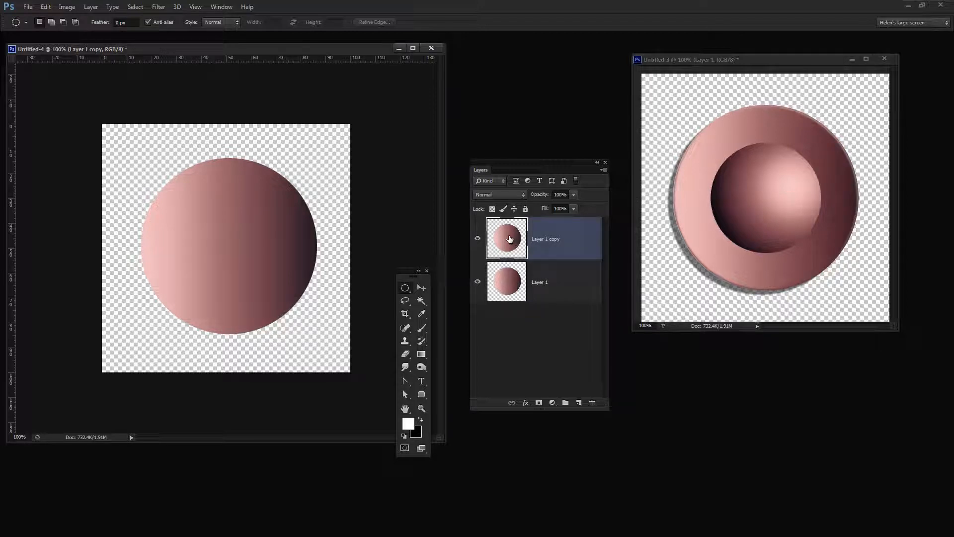
{"action": "left_click", "coordinate": [421, 286]}
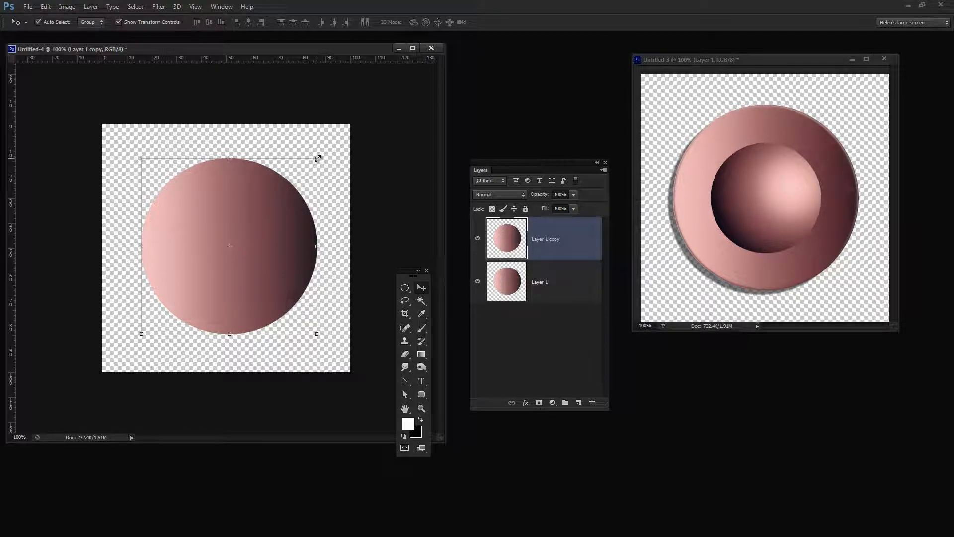
{"action": "left_click_drag", "start_coordinate": [318, 158], "coordinate": [288, 203]}
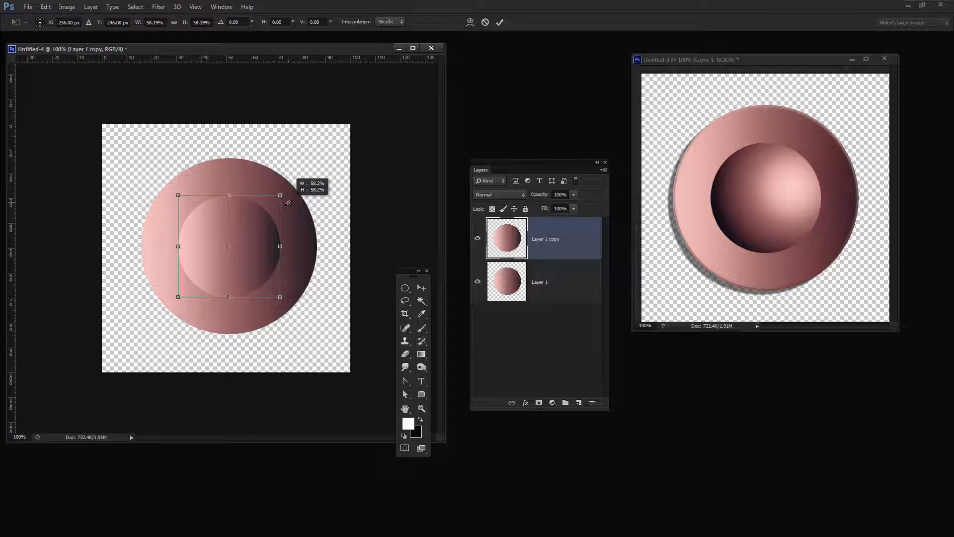
{"action": "left_click_drag", "start_coordinate": [288, 203], "coordinate": [289, 202]}
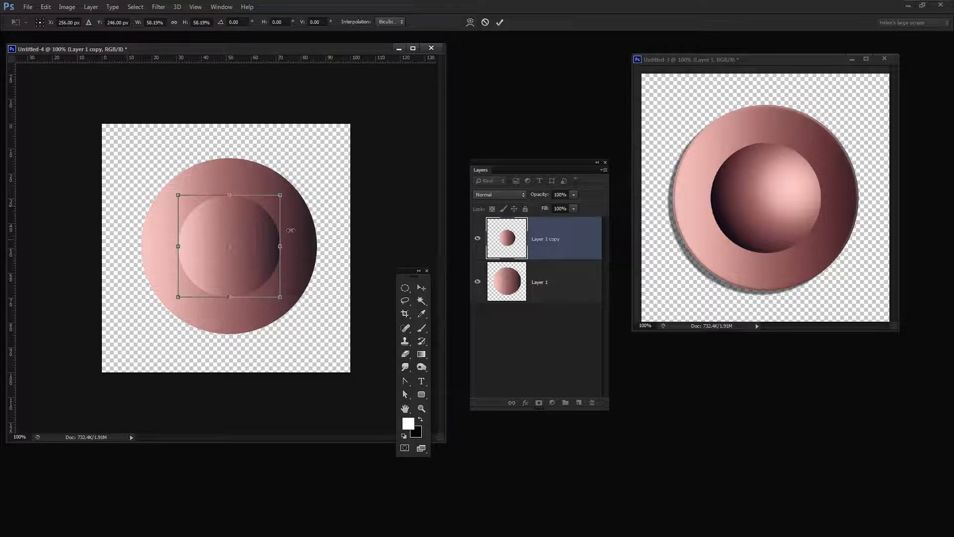
{"action": "left_click", "coordinate": [500, 23]}
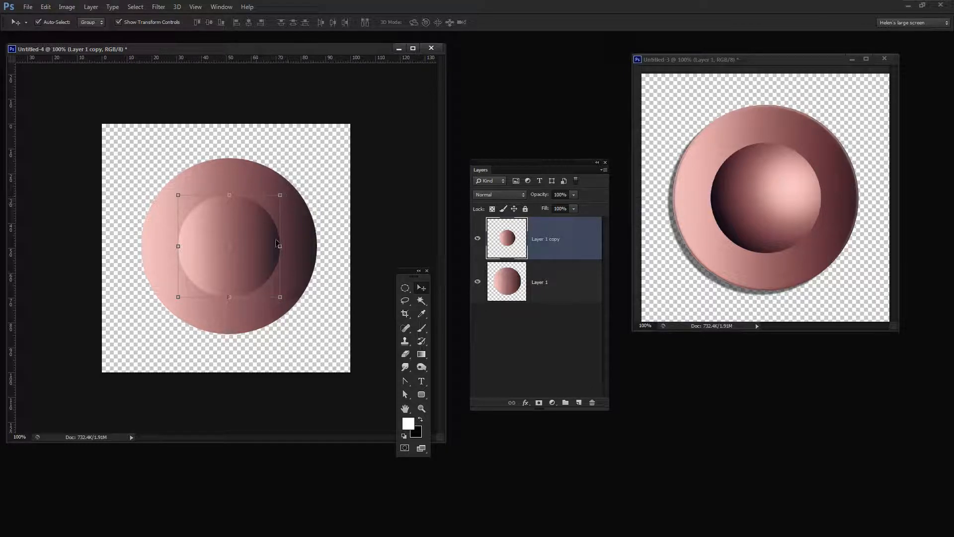
Rotate the small circle to about 159° so its dark side faces the lower left, and apply the transform.
{"action": "left_click", "coordinate": [290, 261]}
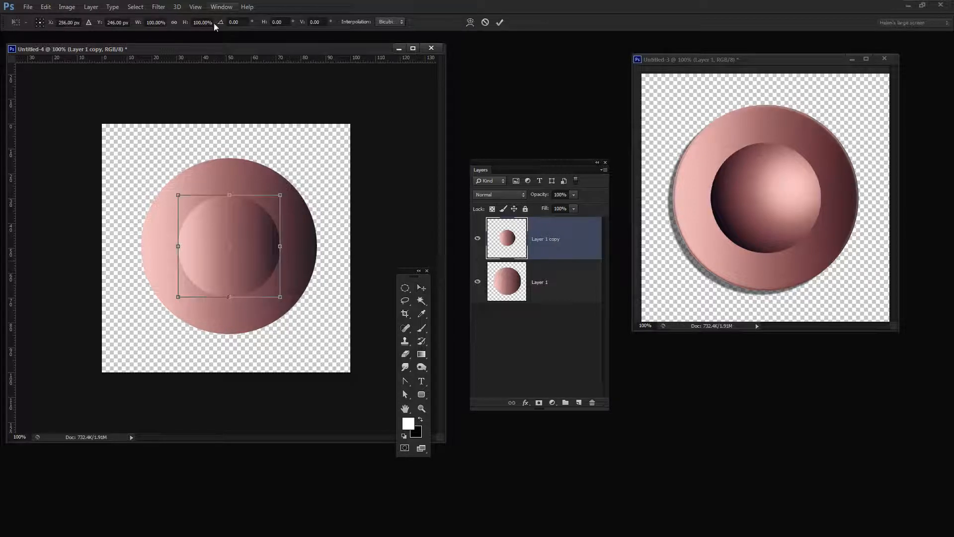
{"action": "left_click", "coordinate": [239, 22]}
{"action": "type", "text": "180"}
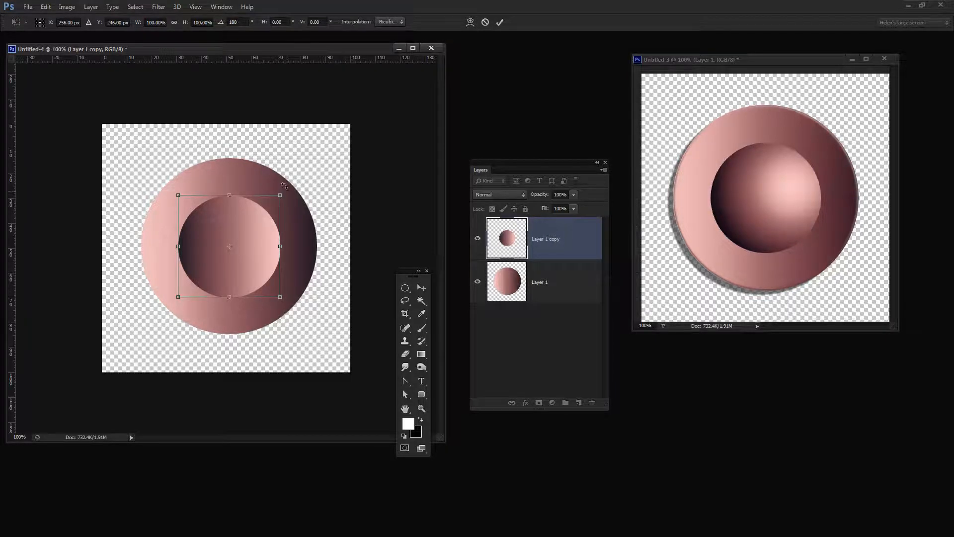
{"action": "left_click_drag", "start_coordinate": [287, 190], "coordinate": [273, 187]}
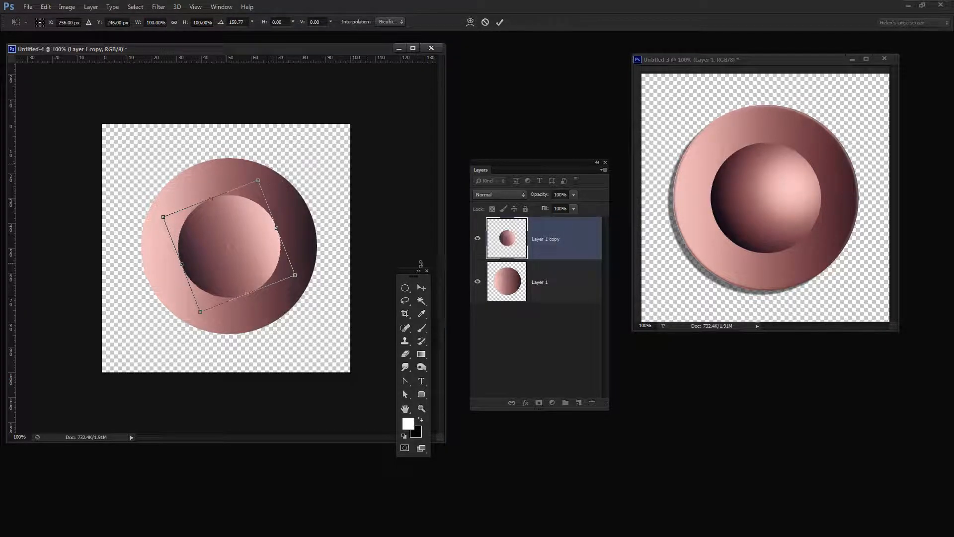
{"action": "key", "text": "Return"}
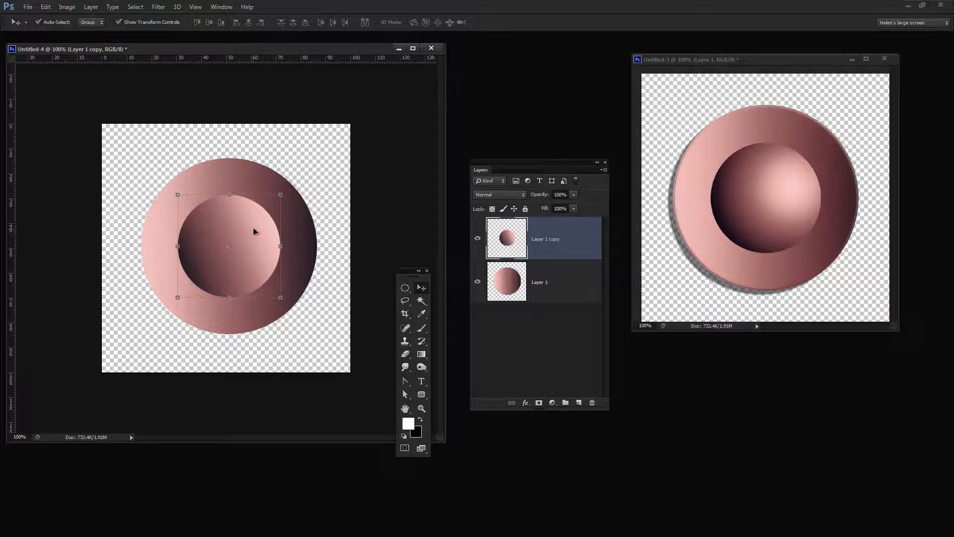
Lock the small circle's transparent pixels, refill it with a radial gradient highlighted at its upper right, and unlock transparency.
{"action": "left_click", "coordinate": [423, 354]}
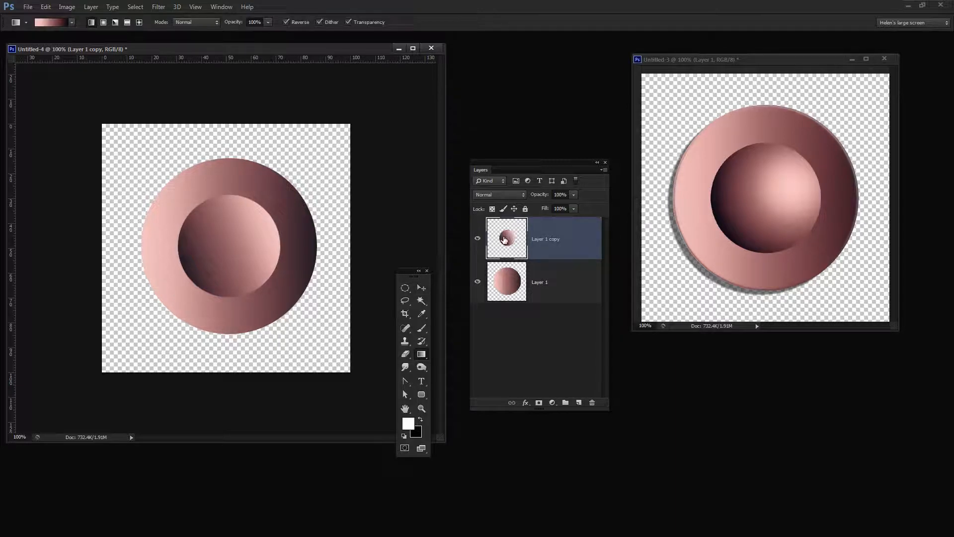
{"action": "left_click", "coordinate": [493, 209]}
{"action": "left_click_drag", "start_coordinate": [199, 277], "coordinate": [171, 293]}
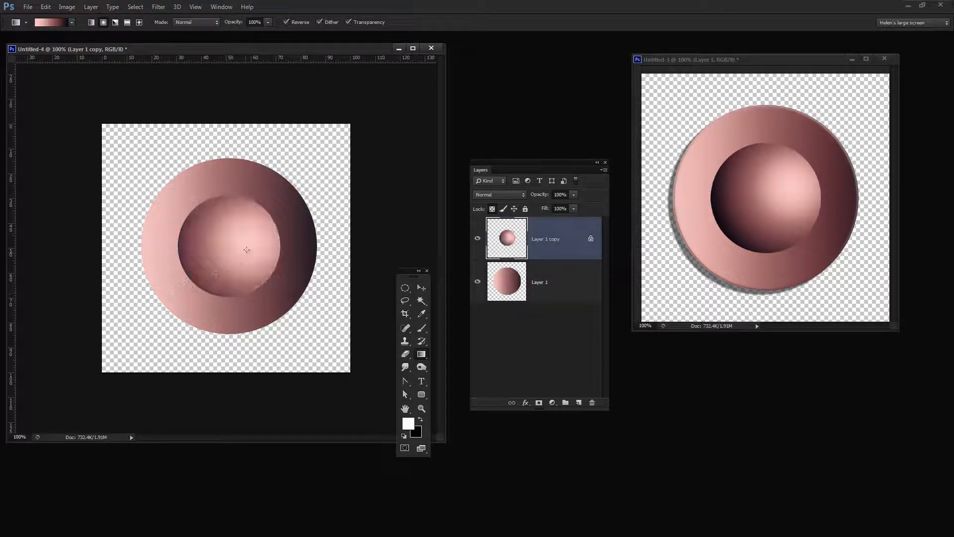
{"action": "left_click_drag", "start_coordinate": [209, 259], "coordinate": [188, 274]}
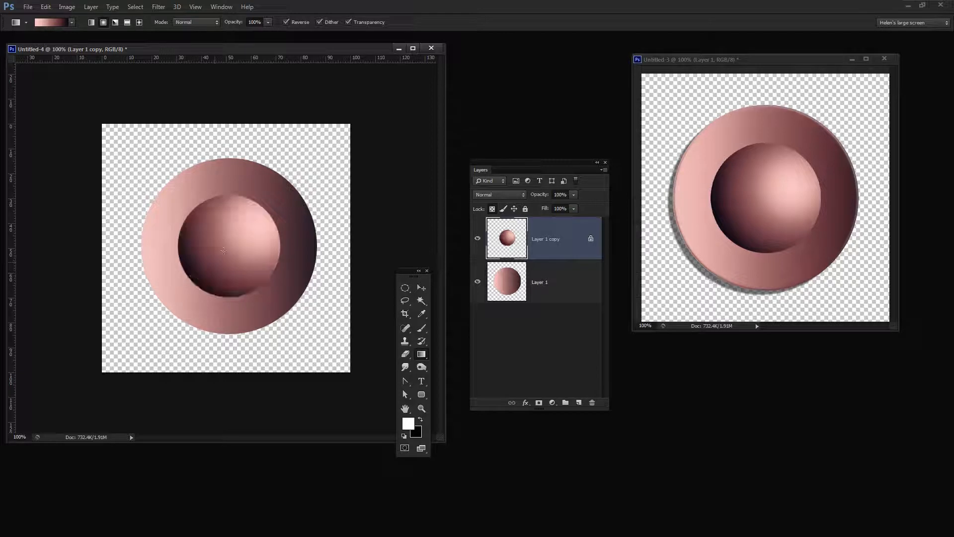
{"action": "left_click_drag", "start_coordinate": [252, 233], "coordinate": [182, 280]}
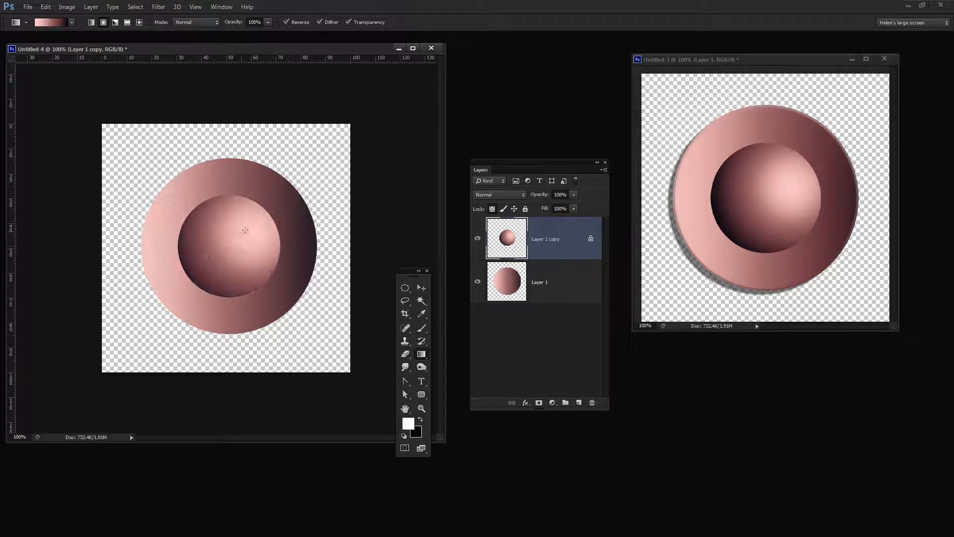
{"action": "left_click_drag", "start_coordinate": [249, 223], "coordinate": [230, 238]}
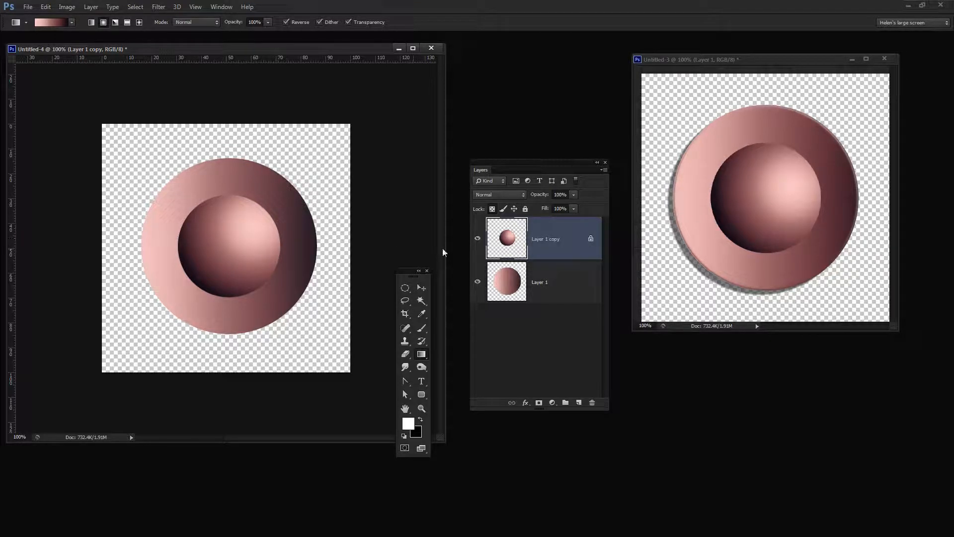
{"action": "left_click", "coordinate": [493, 209]}
Add an Inner Bevel to the large circle on Layer 1, using a half-round contour with a range of about 75%.
{"action": "left_click", "coordinate": [508, 287]}
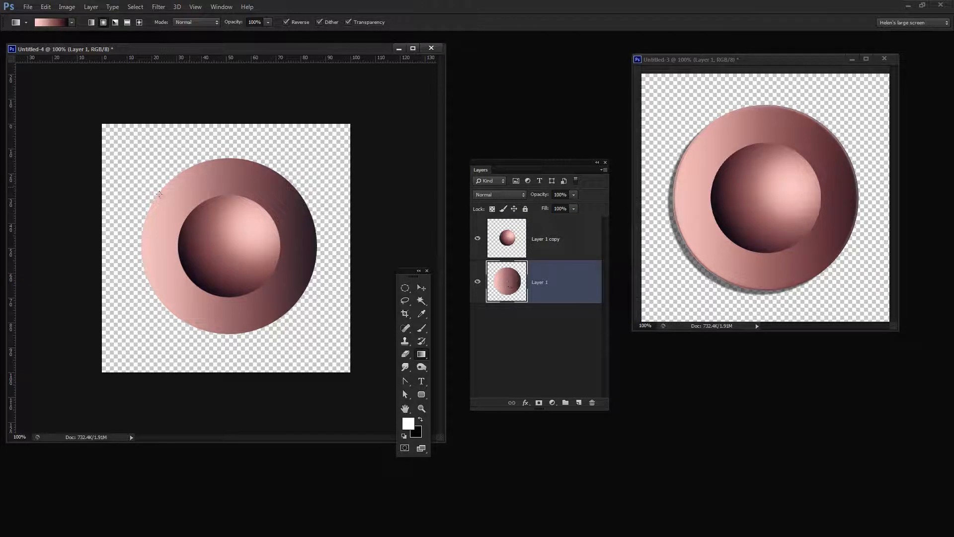
{"action": "left_click", "coordinate": [526, 404]}
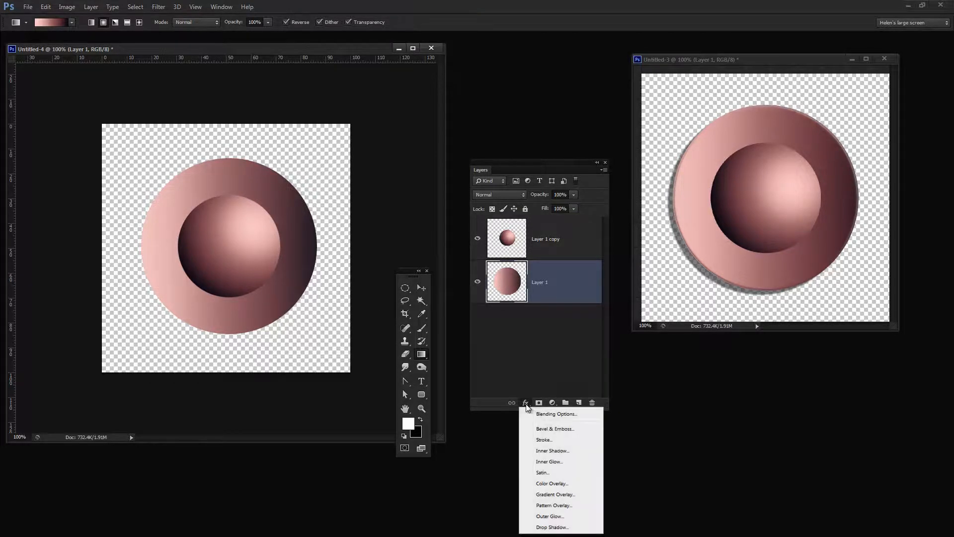
{"action": "left_click", "coordinate": [557, 429]}
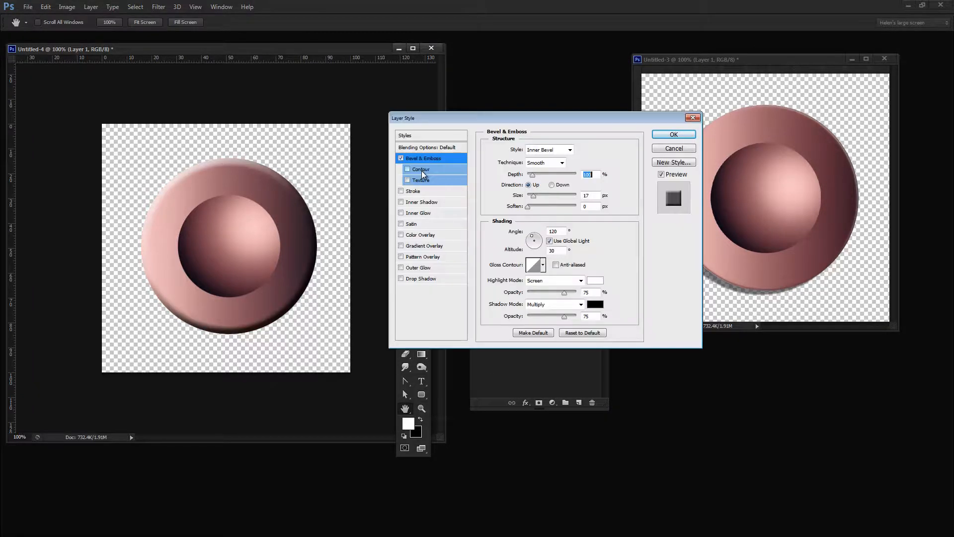
{"action": "left_click", "coordinate": [422, 169]}
{"action": "left_click", "coordinate": [527, 153]}
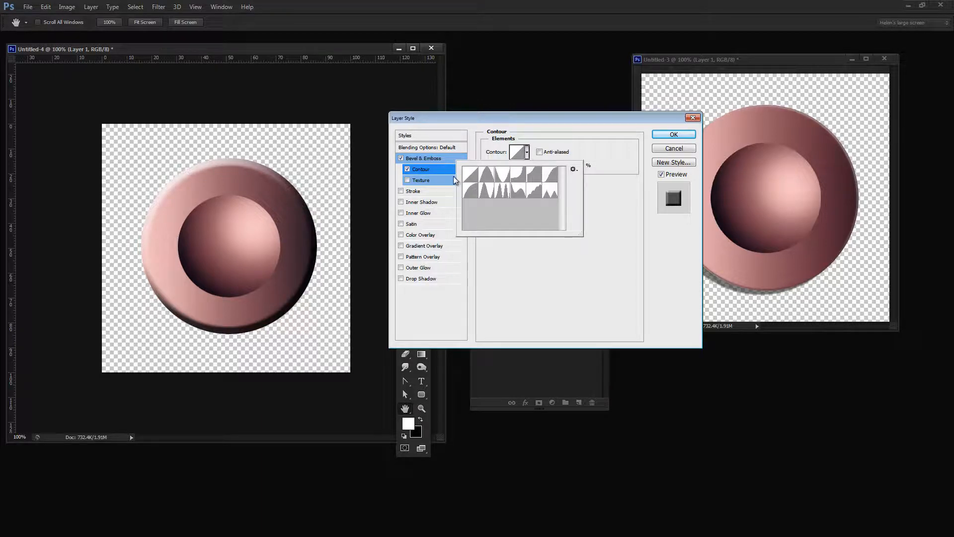
{"action": "left_click", "coordinate": [472, 192]}
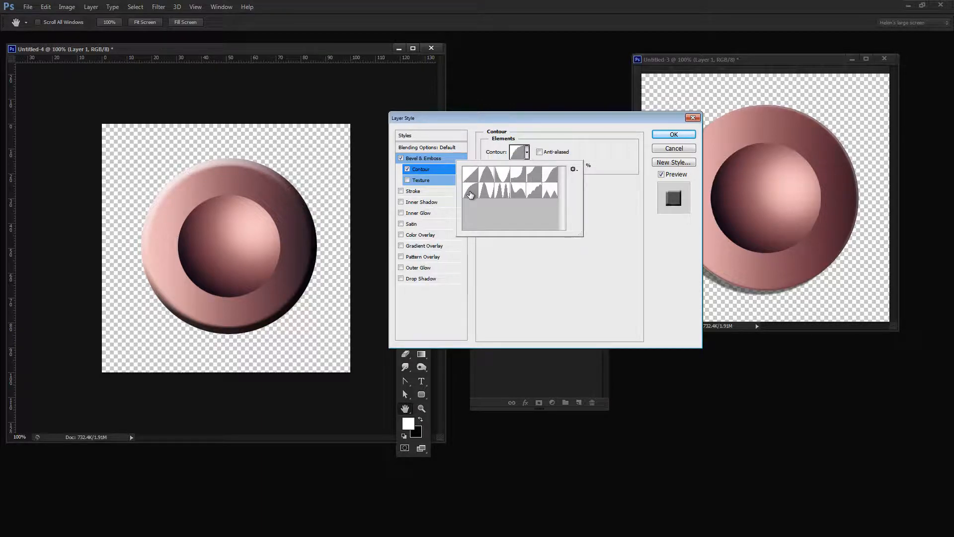
{"action": "left_click", "coordinate": [592, 145]}
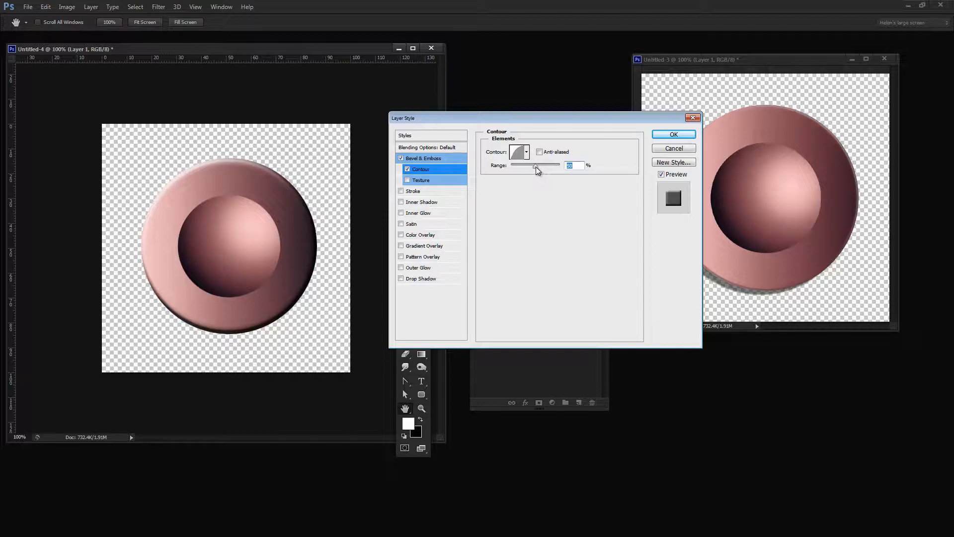
{"action": "left_click_drag", "start_coordinate": [536, 166], "coordinate": [548, 168]}
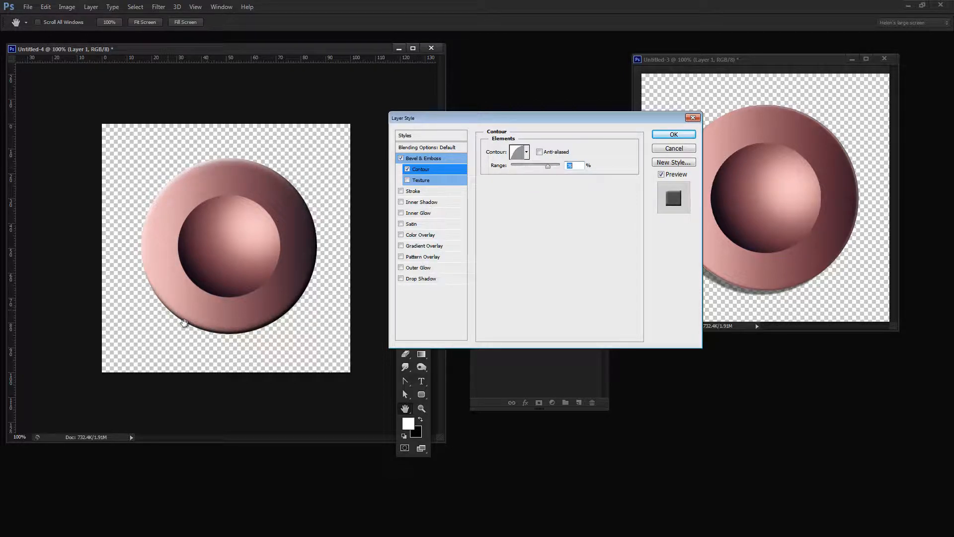
Set the bevel's depth to 93%, size 18 px, angle 55°, altitude 26°, highlight opacity 24% and shadow opacity 43%.
{"action": "left_click", "coordinate": [422, 157]}
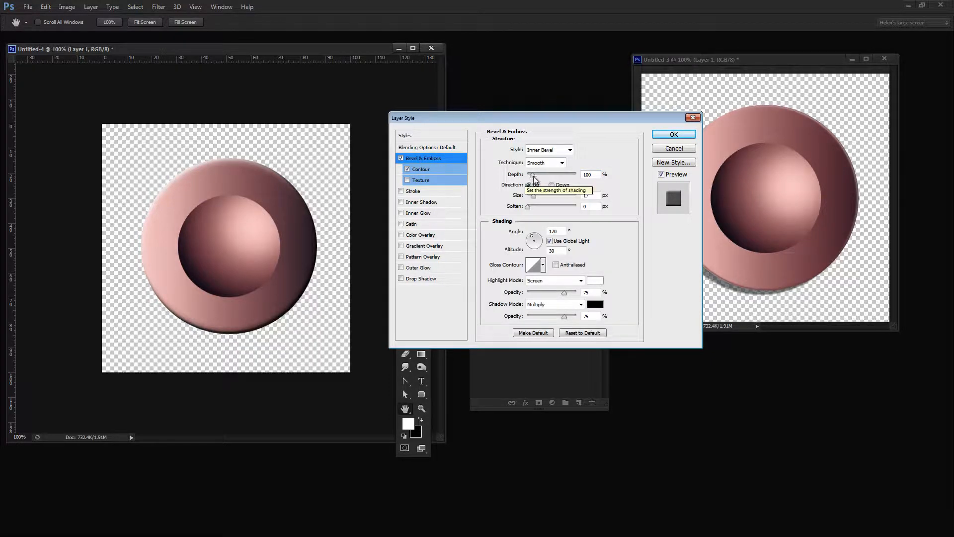
{"action": "left_click_drag", "start_coordinate": [533, 176], "coordinate": [535, 199]}
{"action": "left_click_drag", "start_coordinate": [534, 239], "coordinate": [540, 243]}
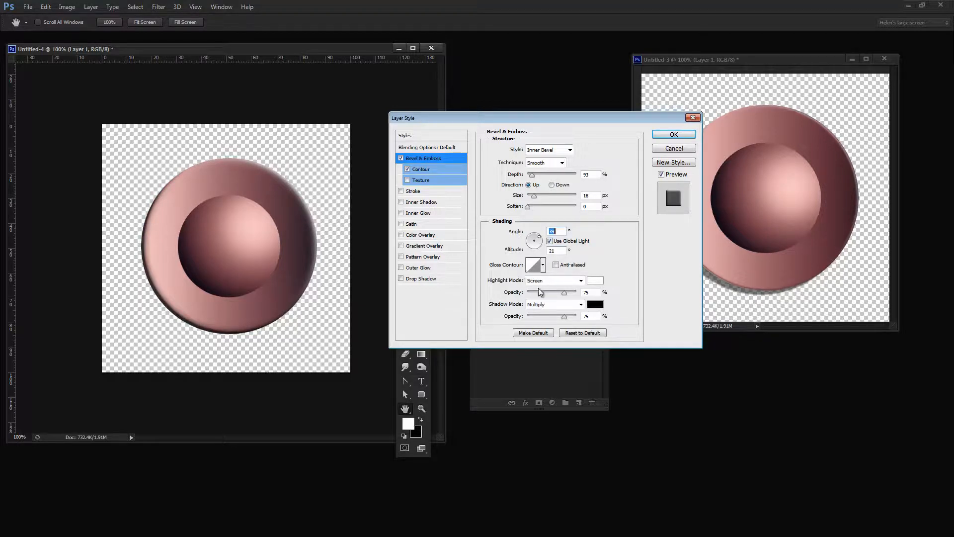
{"action": "left_click_drag", "start_coordinate": [568, 294], "coordinate": [548, 318]}
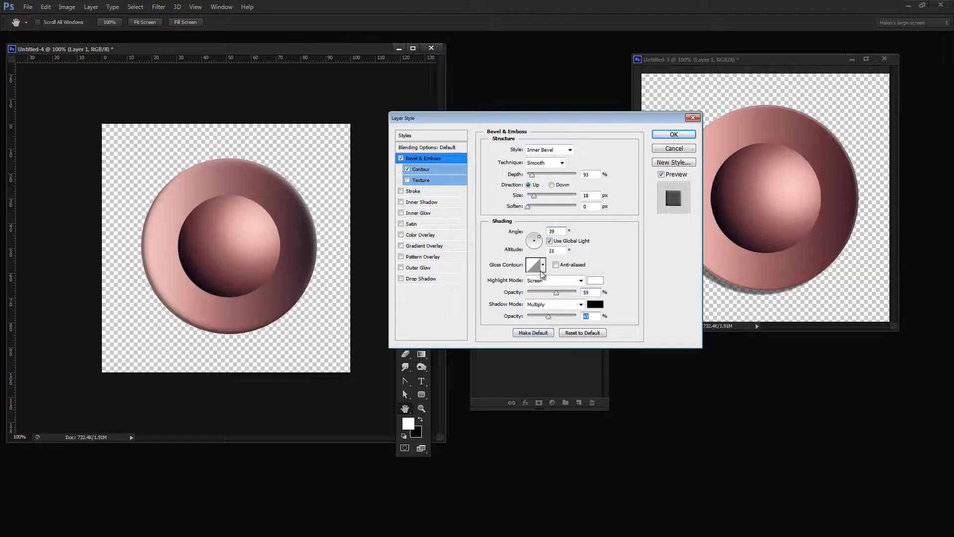
{"action": "left_click_drag", "start_coordinate": [555, 293], "coordinate": [538, 294]}
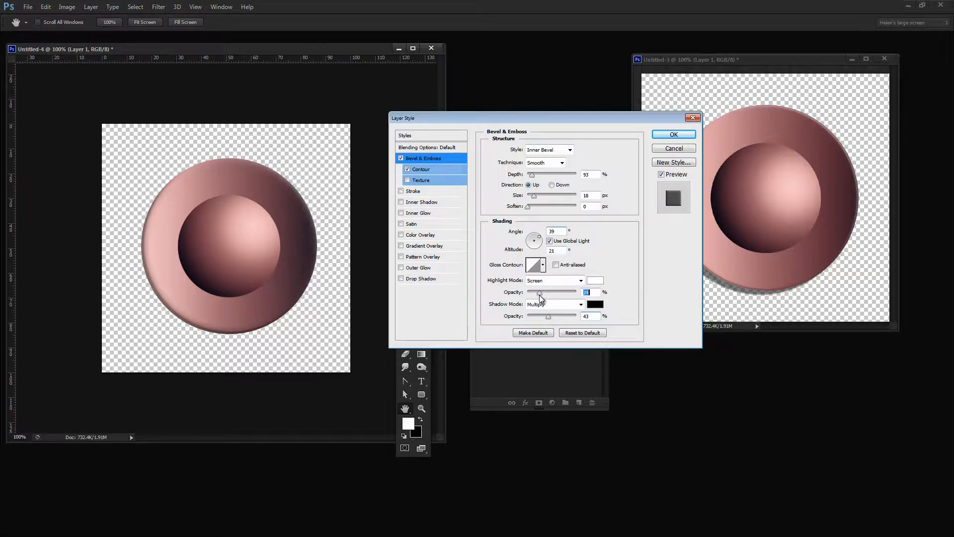
{"action": "left_click", "coordinate": [538, 236]}
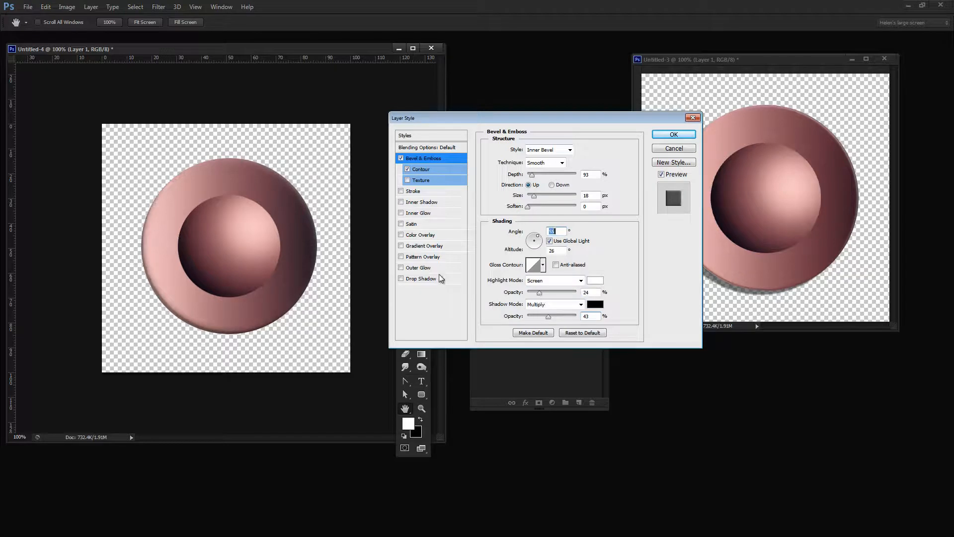
Add a softly blurred drop shadow to the large circle with a distance of 6 px and spread of 1%, and apply the layer style.
{"action": "left_click", "coordinate": [401, 278]}
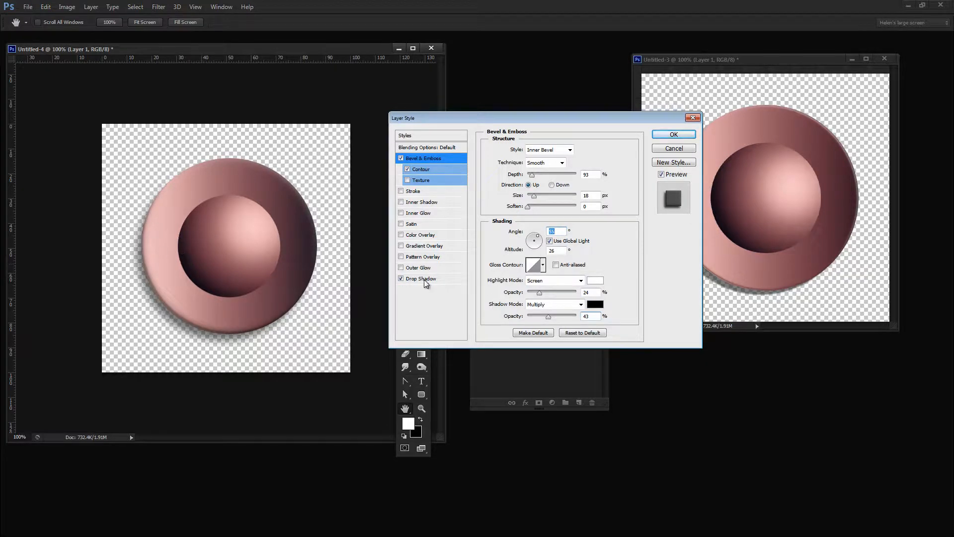
{"action": "left_click", "coordinate": [423, 279]}
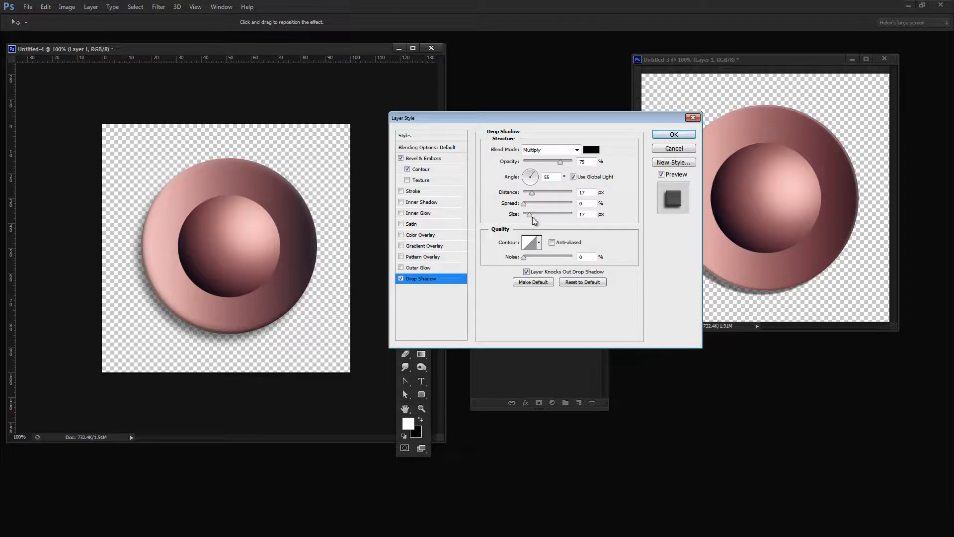
{"action": "mouse_move", "coordinate": [530, 215]}
{"action": "left_mouse_down"}
{"action": "mouse_move", "coordinate": [563, 214]}
{"action": "mouse_move", "coordinate": [512, 226]}
{"action": "mouse_move", "coordinate": [539, 205]}
{"action": "mouse_move", "coordinate": [566, 207]}
{"action": "mouse_move", "coordinate": [503, 211]}
{"action": "mouse_move", "coordinate": [536, 205]}
{"action": "mouse_move", "coordinate": [520, 206]}
{"action": "left_mouse_up"}
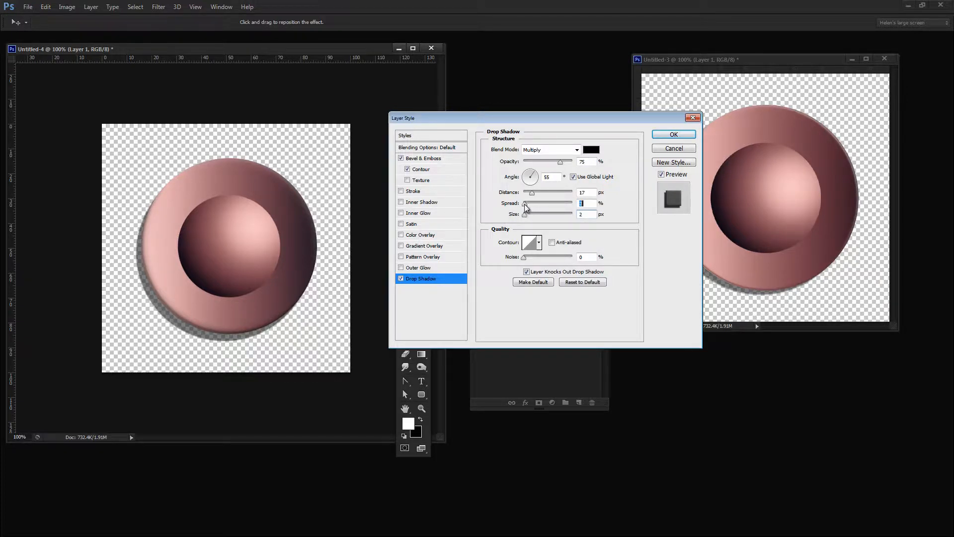
{"action": "left_click_drag", "start_coordinate": [530, 195], "coordinate": [530, 217]}
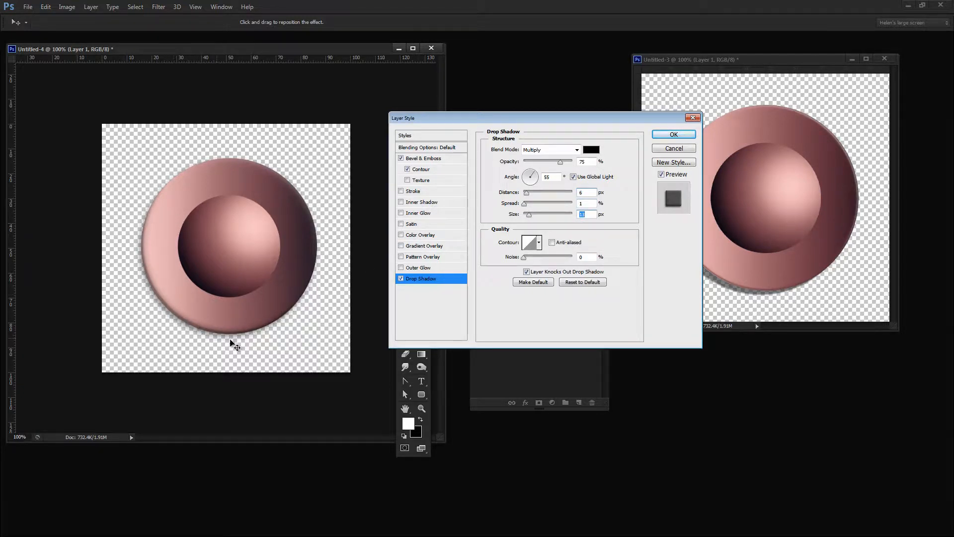
{"action": "left_click", "coordinate": [671, 134]}
Zoom the new button document out to 33.33%, move its window closer to the Layers panel and enlarge the window around the canvas.
{"action": "key", "text": "z"}
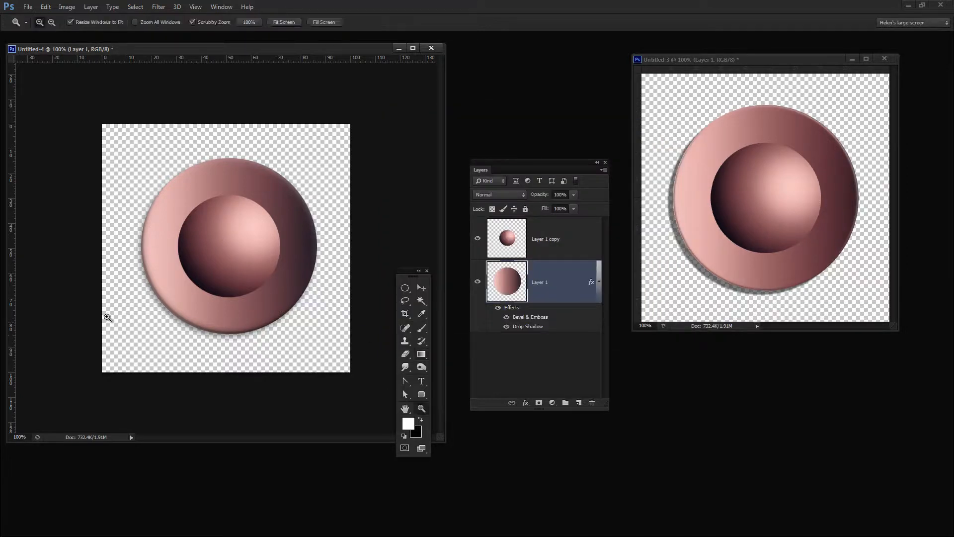
{"action": "left_click", "coordinate": [213, 298], "text": "alt"}
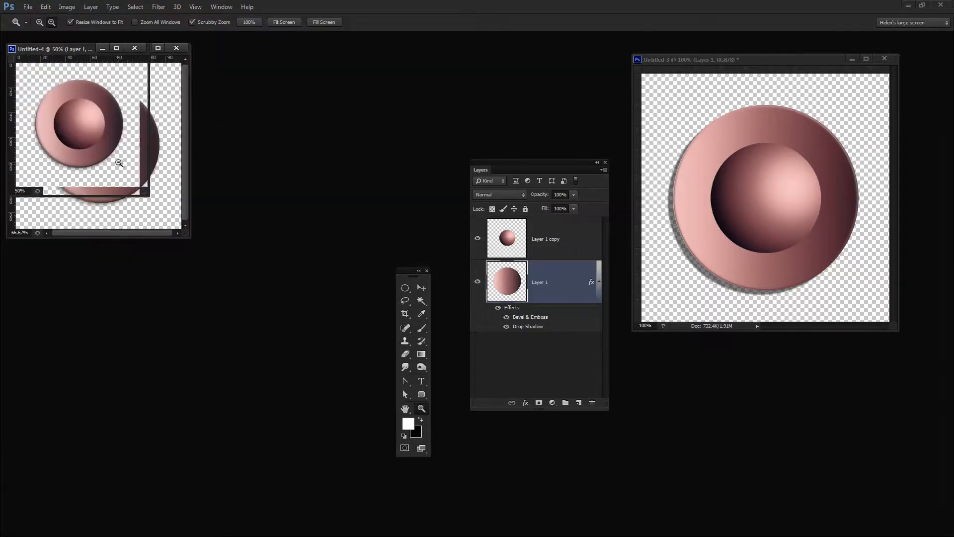
{"action": "left_click", "coordinate": [84, 121], "text": "alt"}
{"action": "left_click_drag", "start_coordinate": [44, 50], "coordinate": [209, 178]}
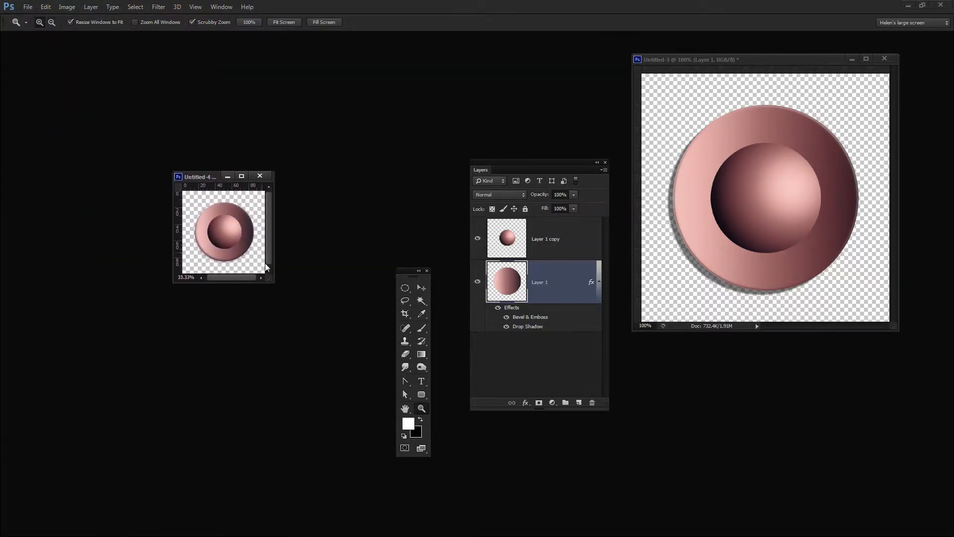
{"action": "left_click_drag", "start_coordinate": [270, 281], "coordinate": [381, 380]}
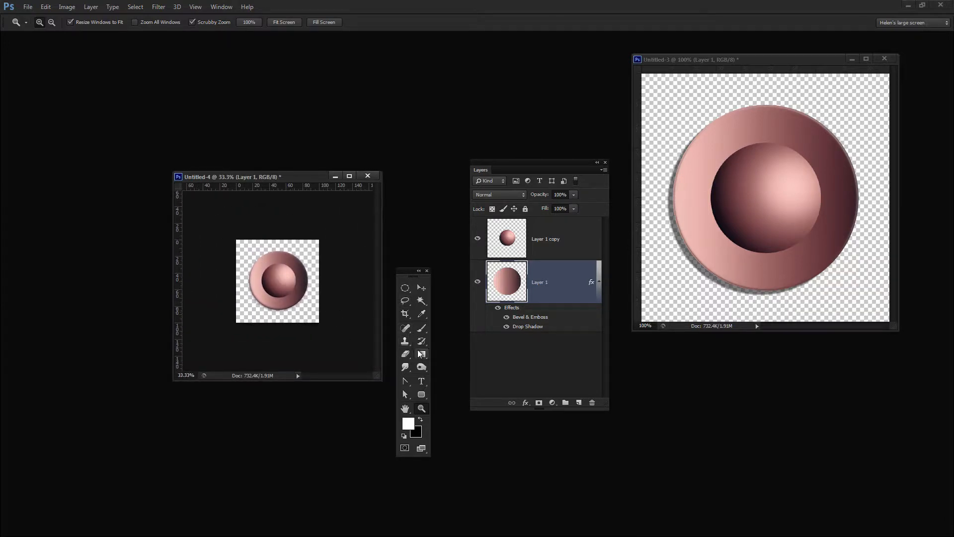
Browse the available gradient presets in the Gradient Editor and close it without changing the gradient.
{"action": "left_click", "coordinate": [420, 353]}
{"action": "left_click", "coordinate": [52, 22]}
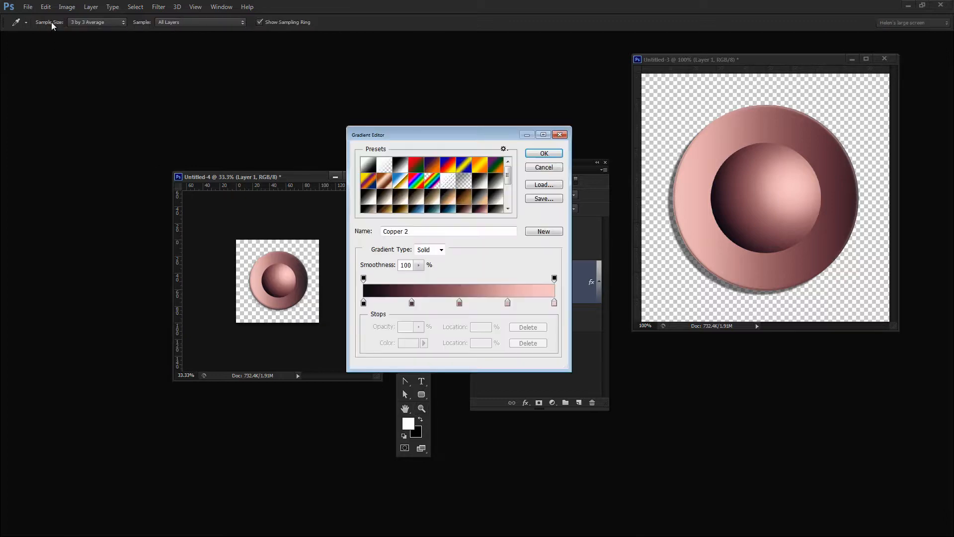
{"action": "scroll", "coordinate": [474, 194], "scroll_direction": "down", "scroll_amount": 5}
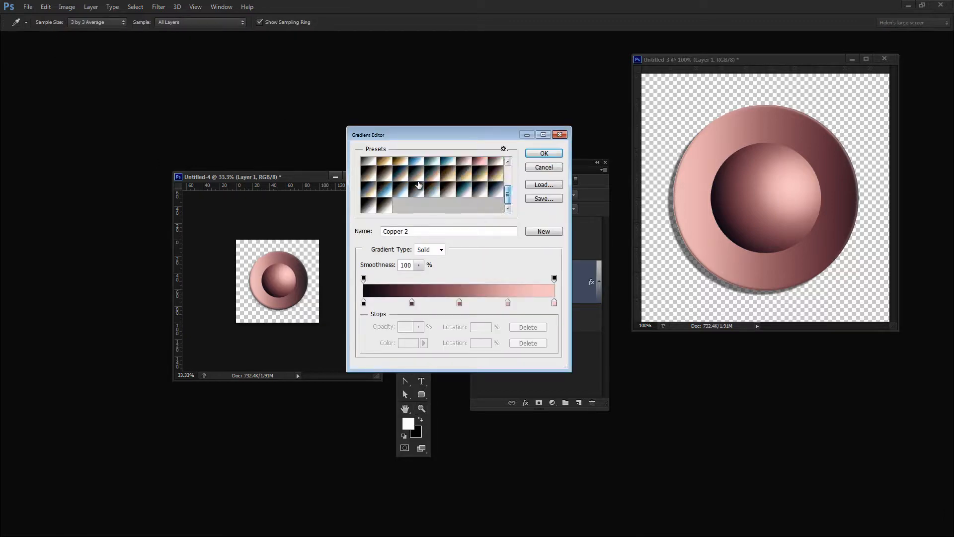
{"action": "left_click_drag", "start_coordinate": [508, 196], "coordinate": [509, 173]}
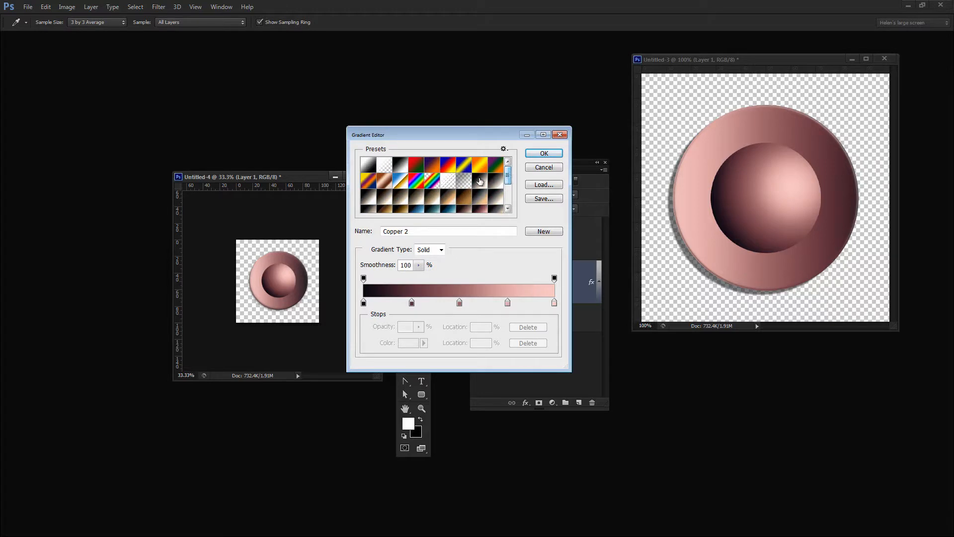
{"action": "left_click", "coordinate": [542, 169]}
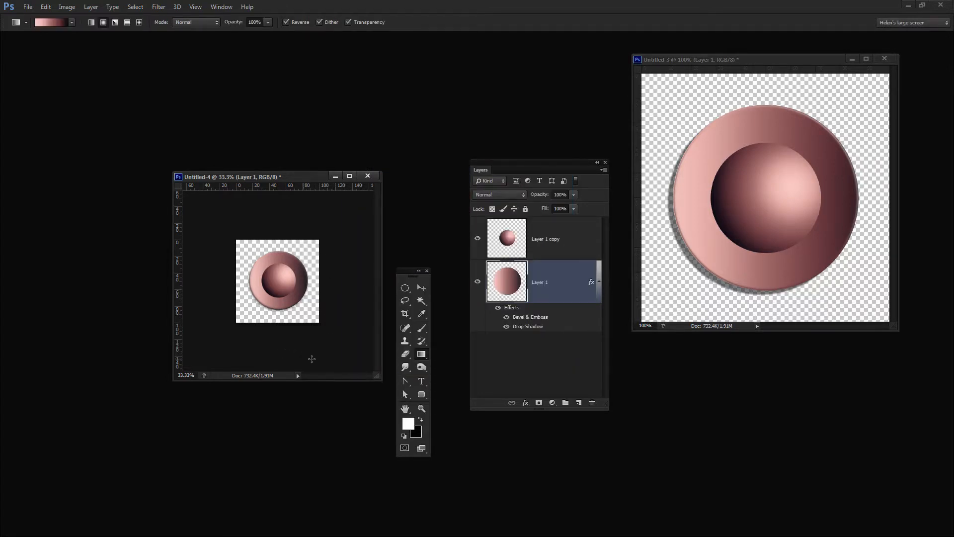